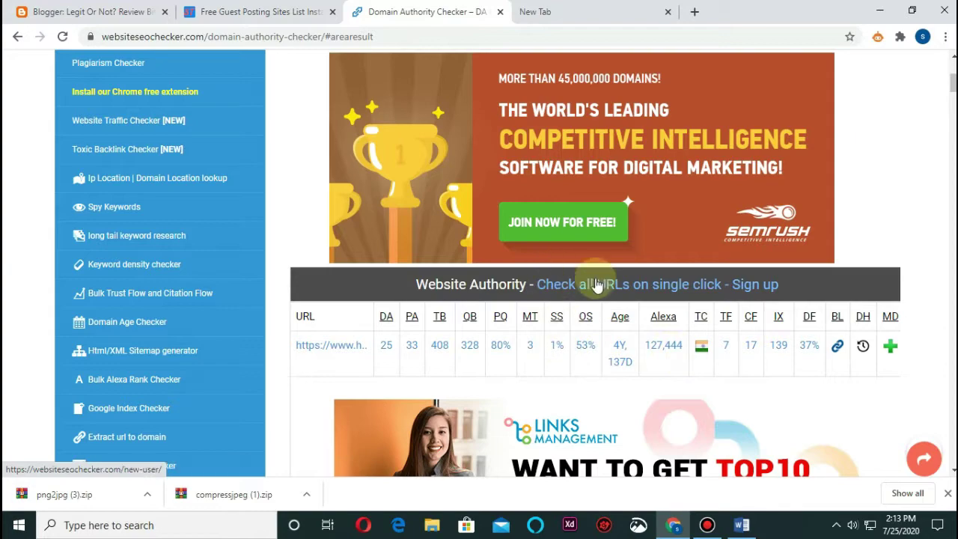
Return to the Domain Authority Checker results for harishgade.com, showing DA 25 and PA 33
scroll(588, 280, up, 4)
click(258, 11)
click(477, 9)
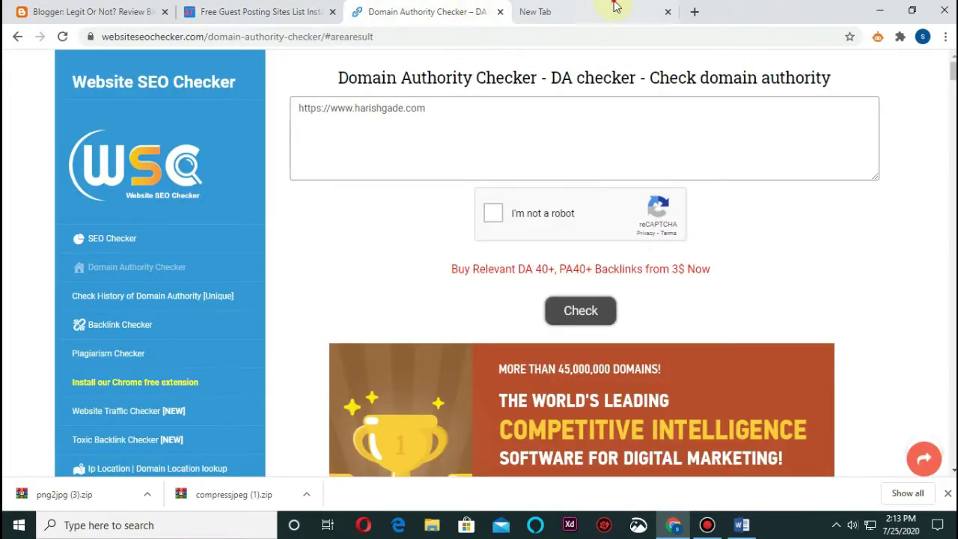
Load the harishgade.com site in a new browser tab
click(609, 9)
click(402, 45)
text(https://www.harishgade.com)
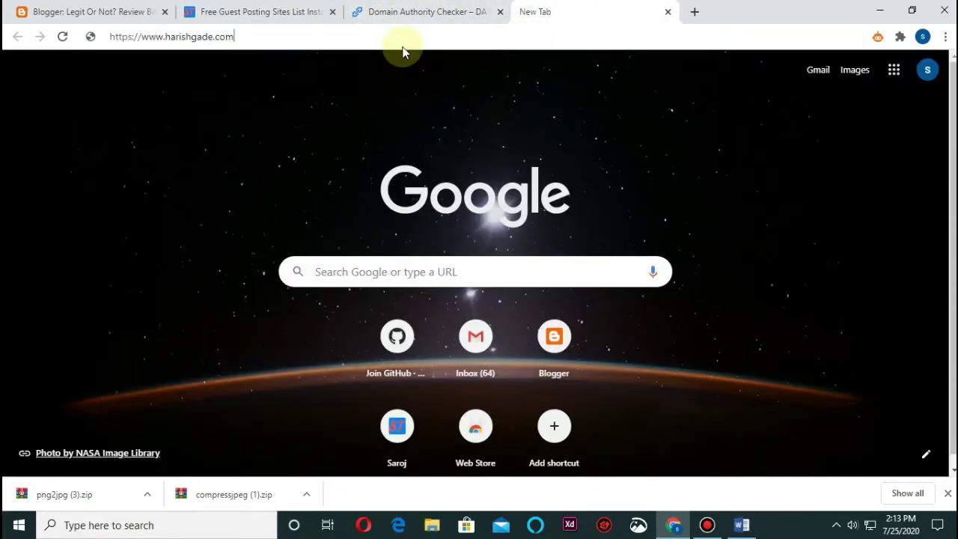
key(Return)
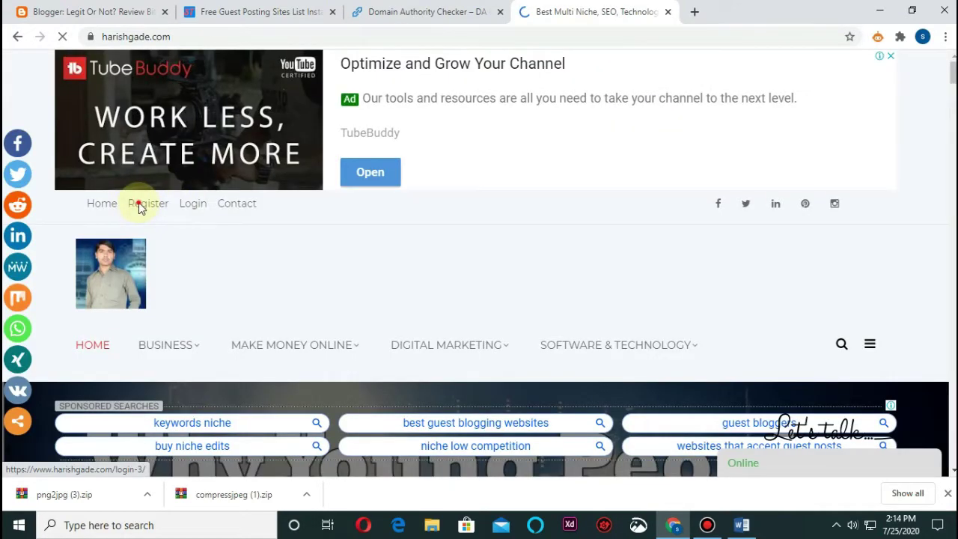
Fill in and submit the harishgade.com registration form to create a new account
click(138, 206)
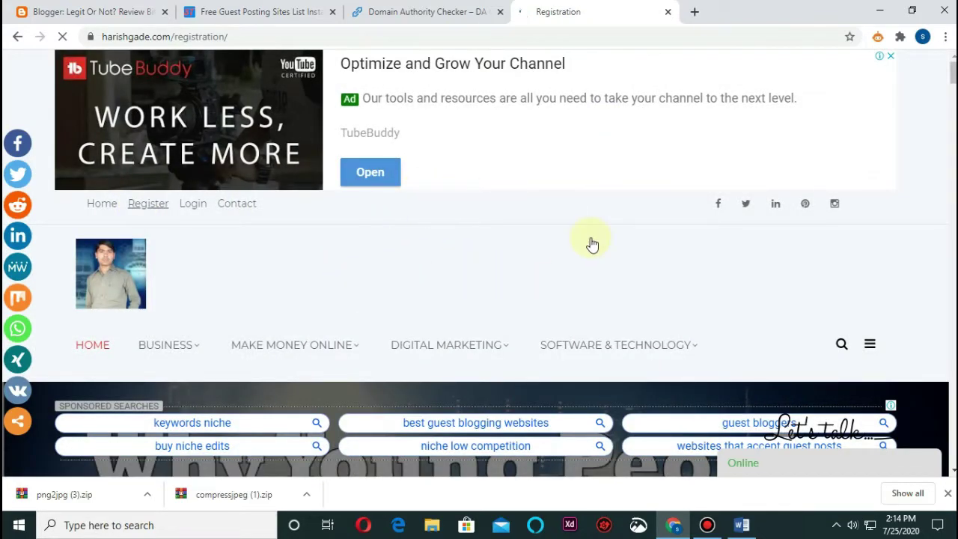
scroll(591, 245, down, 5)
click(184, 145)
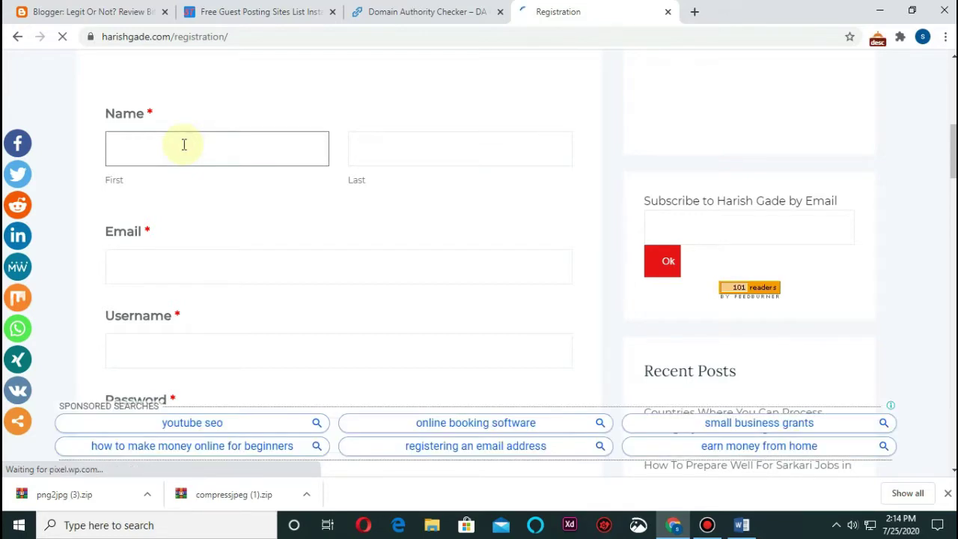
scroll(184, 144, down, 6)
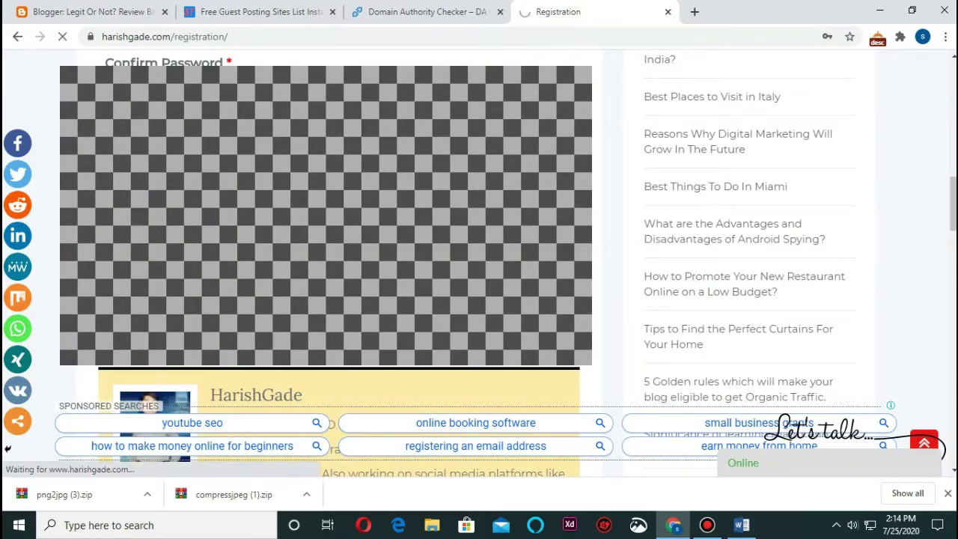
scroll(262, 274, down, 3)
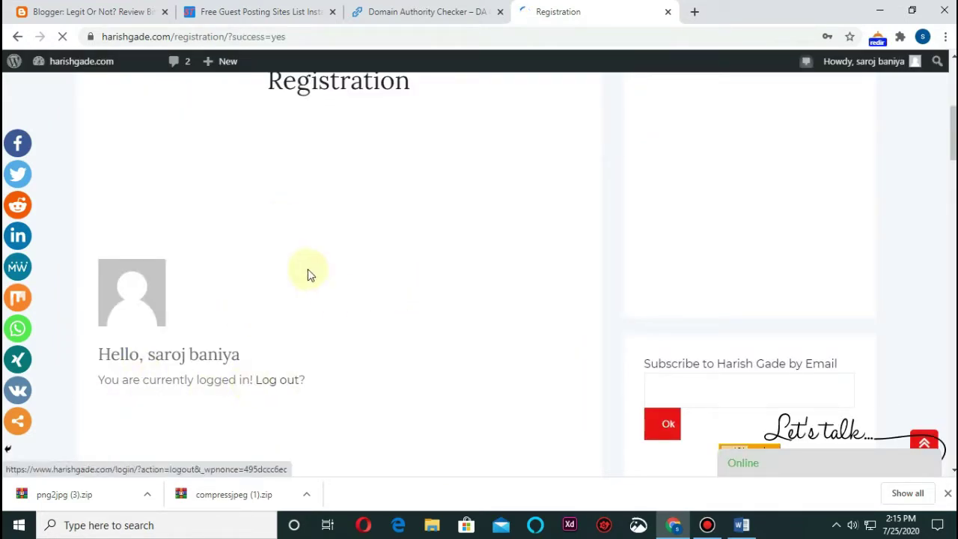
scroll(308, 269, up, 5)
Zoom the page in and dismiss the Visual Composer welcome popup in the empty new post
mouse_move(249, 63)
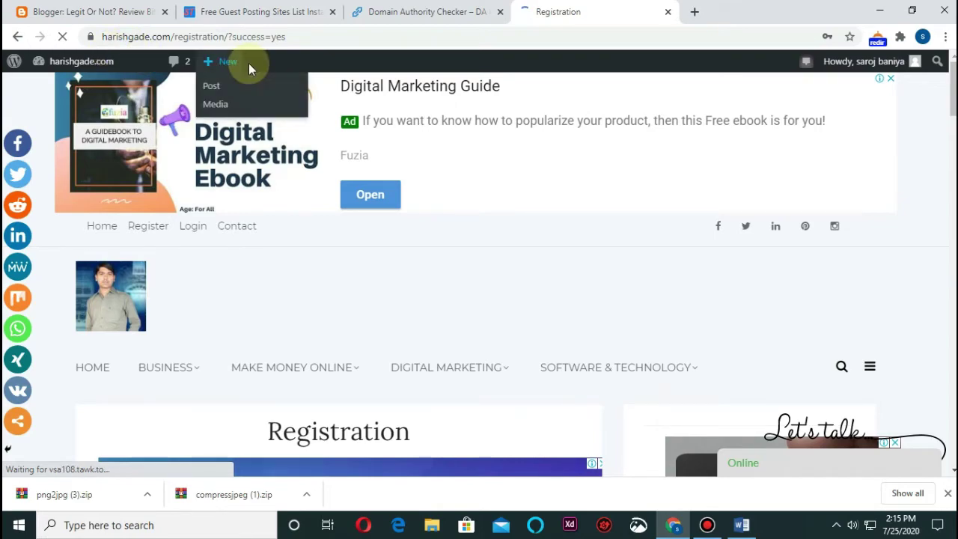
key(ctrl+plus)
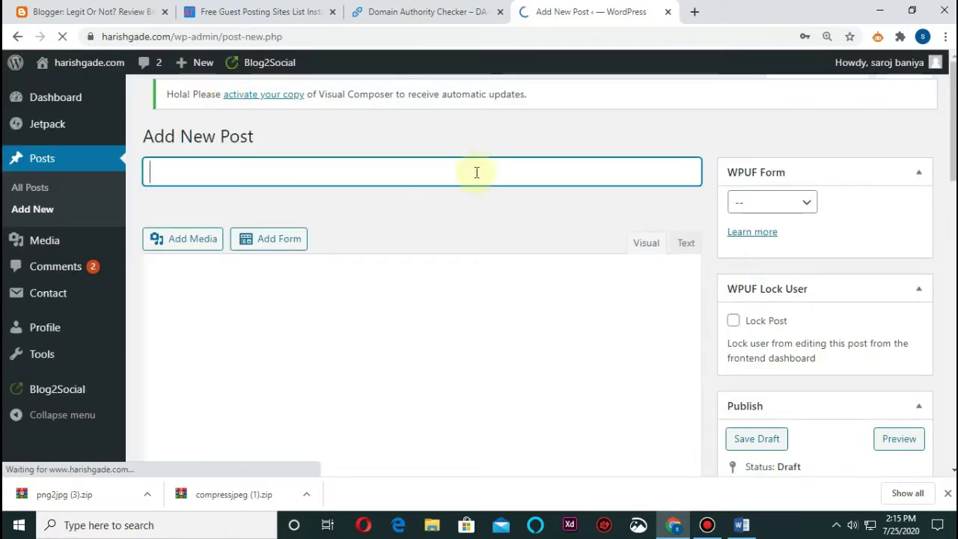
click(350, 315)
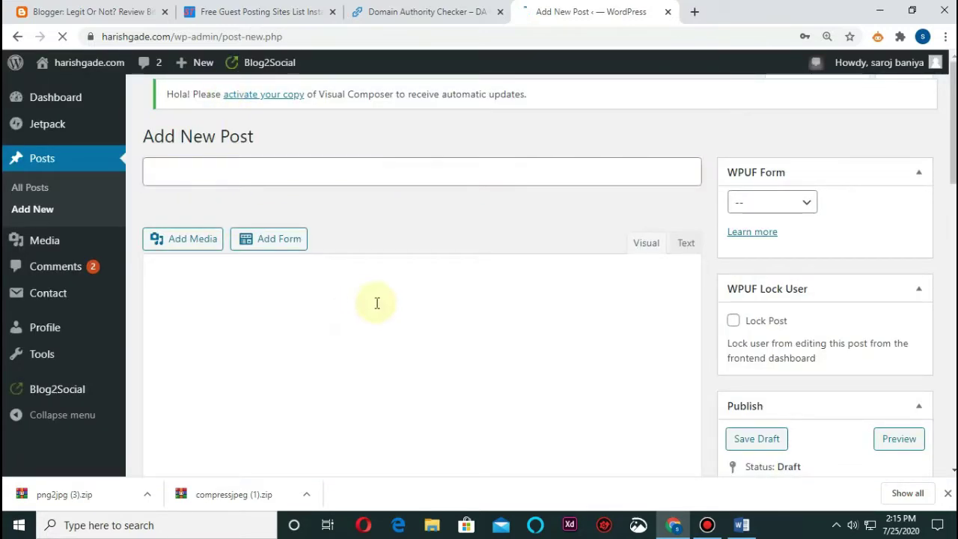
scroll(532, 212, down, 3)
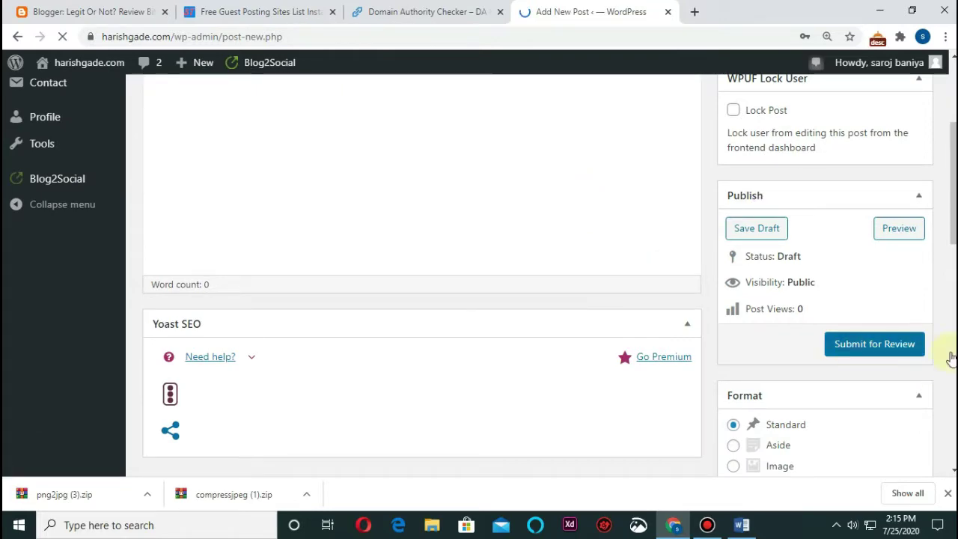
scroll(367, 284, up, 3)
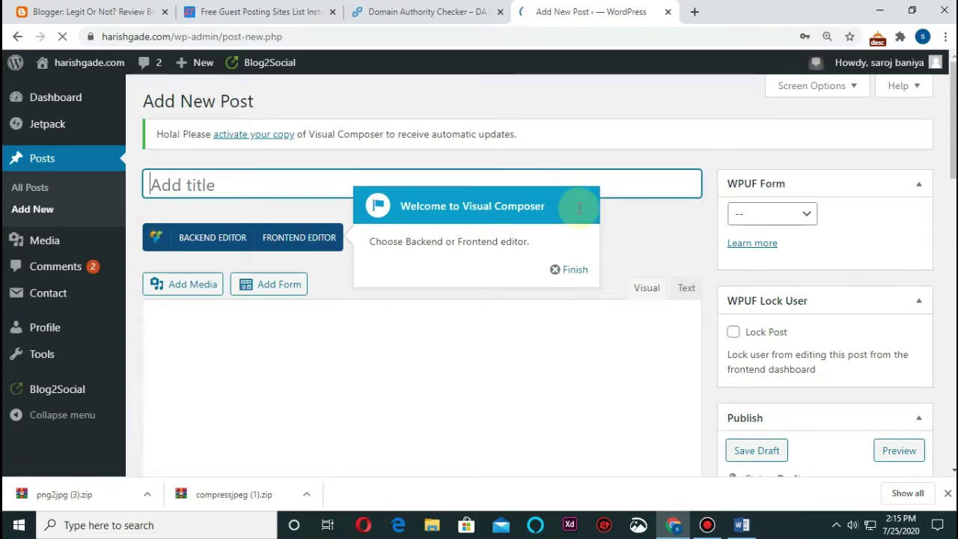
click(558, 273)
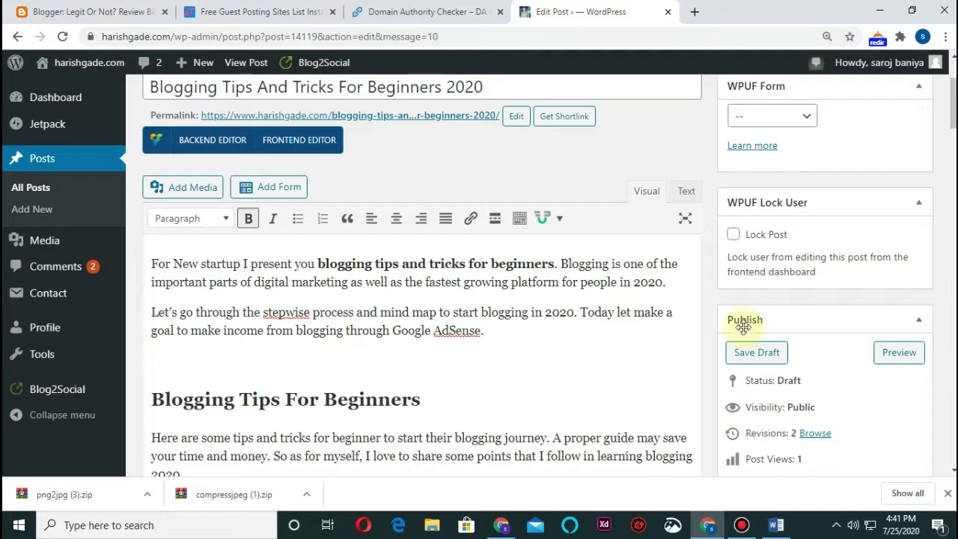
Change the permalink slug to blogging-tips-and-tricks-for-beginners, removing the trailing -2020
scroll(592, 327, down, 4)
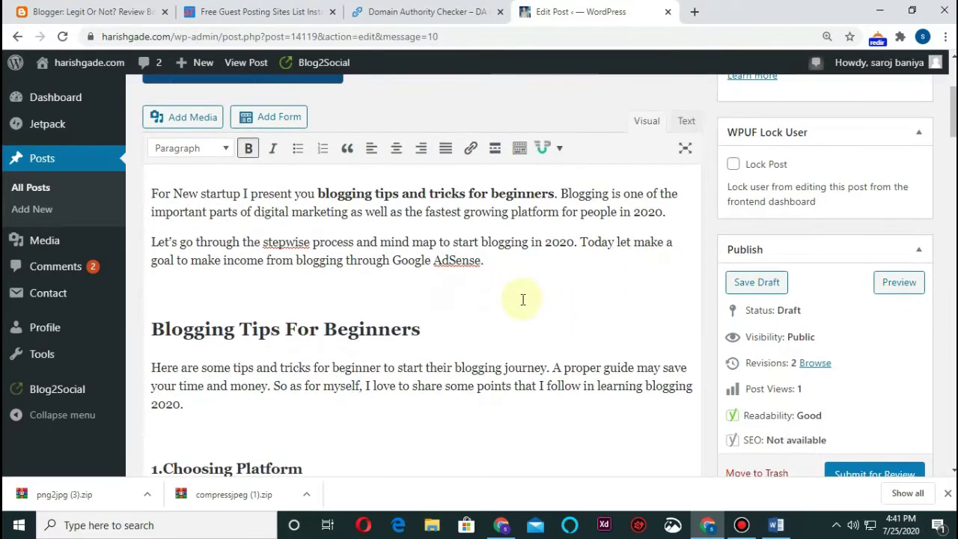
scroll(479, 277, down, 2)
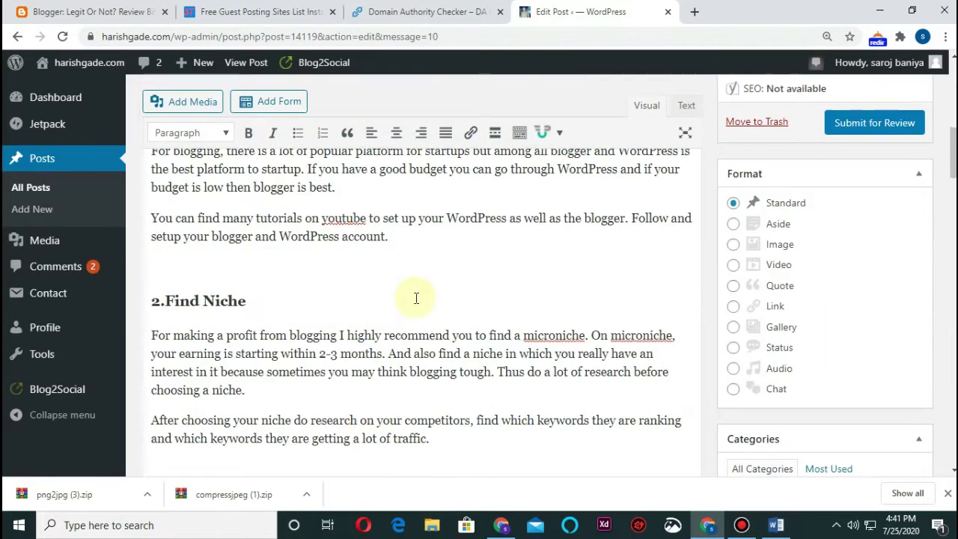
scroll(442, 277, down, 4)
scroll(620, 254, down, 20)
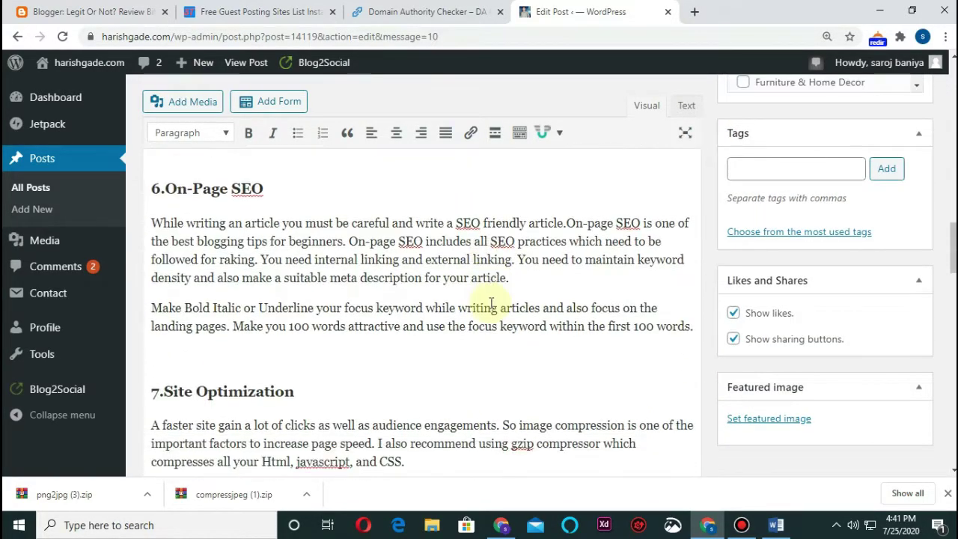
scroll(365, 265, down, 4)
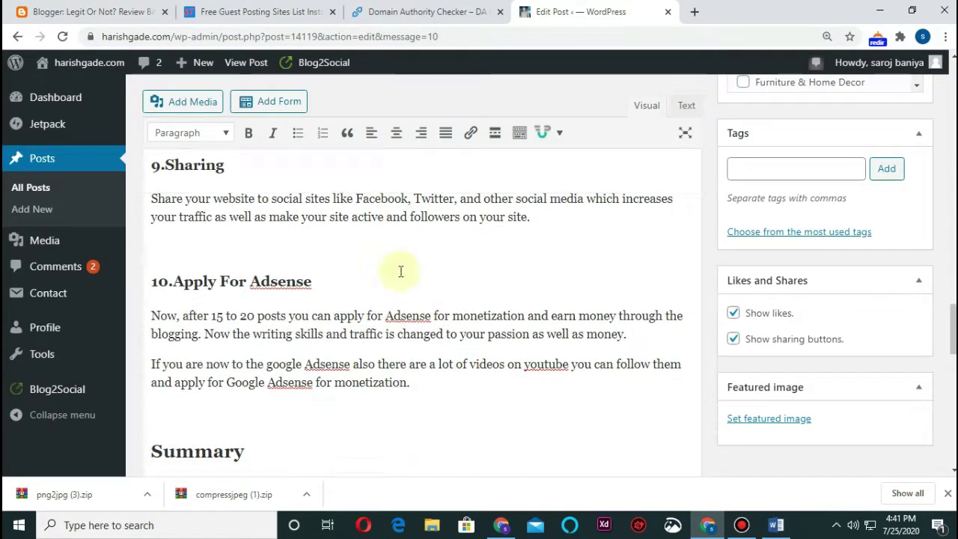
scroll(475, 261, up, 18)
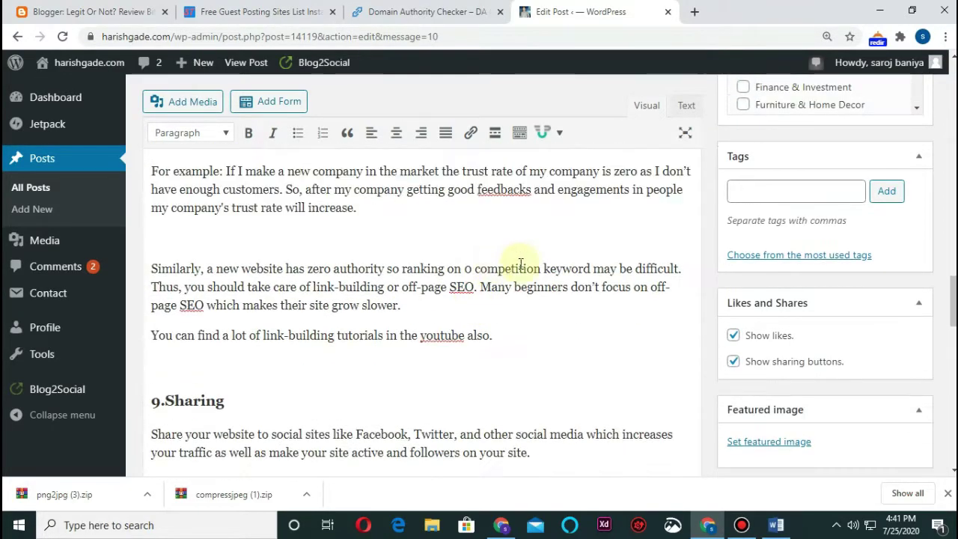
scroll(402, 262, up, 15)
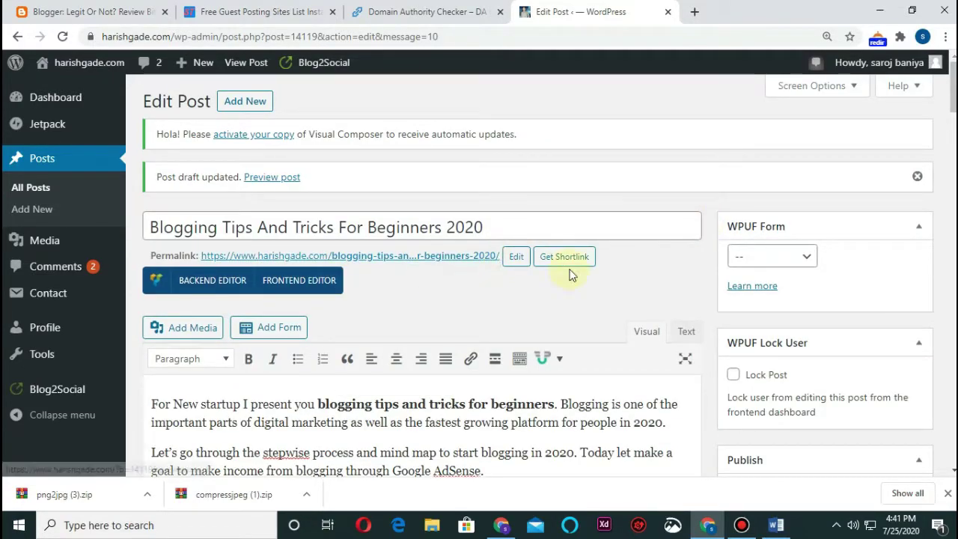
click(516, 258)
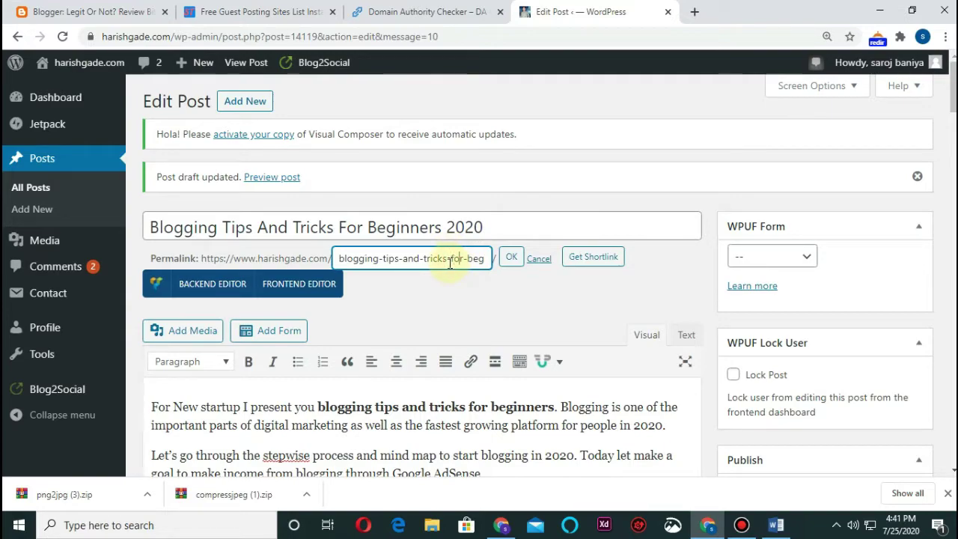
text(inners-2020)
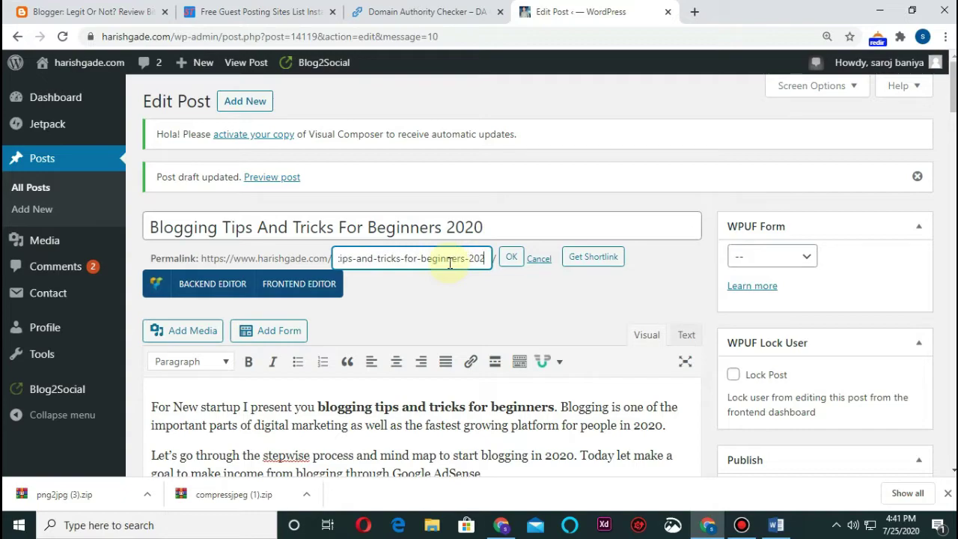
key(BackSpace)
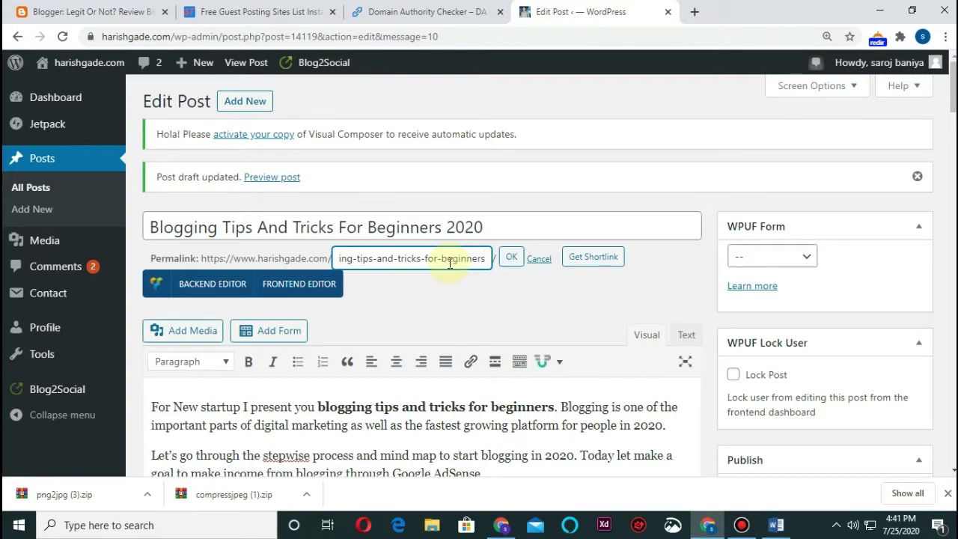
click(507, 260)
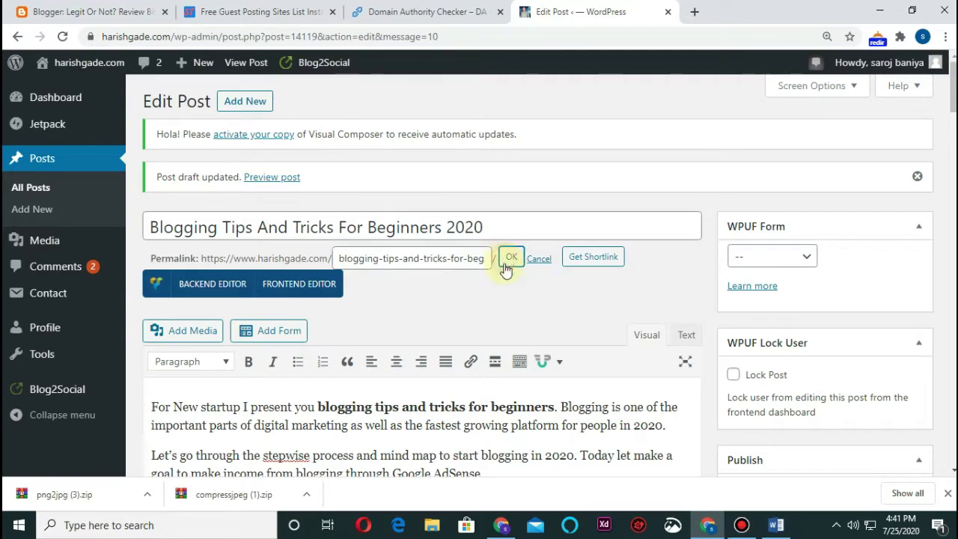
scroll(420, 326, down, 8)
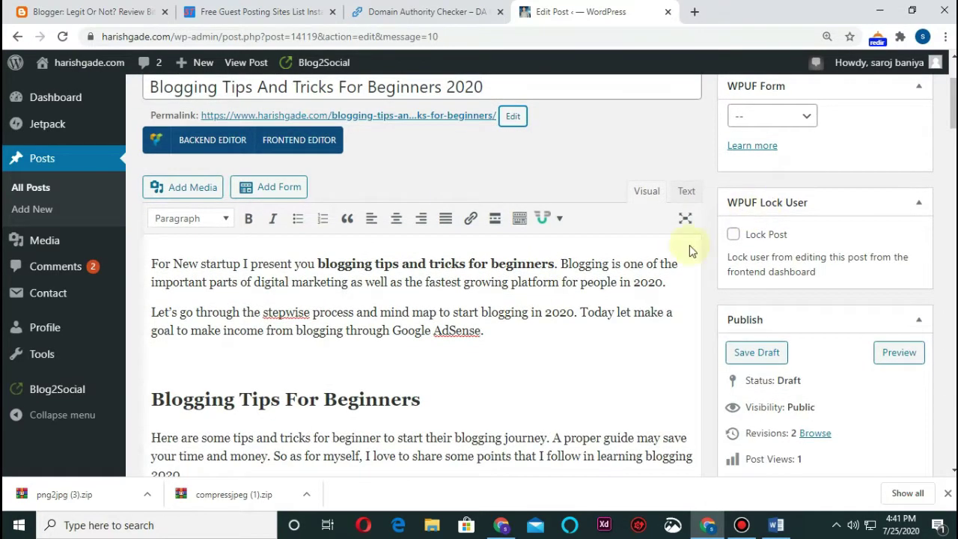
Untick the Online Marketing category for the post
scroll(379, 247, down, 5)
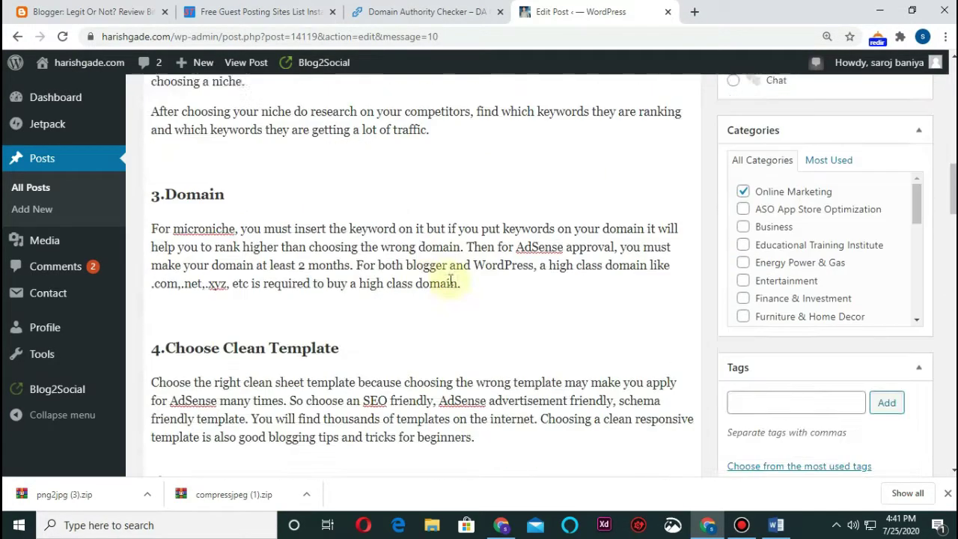
click(745, 153)
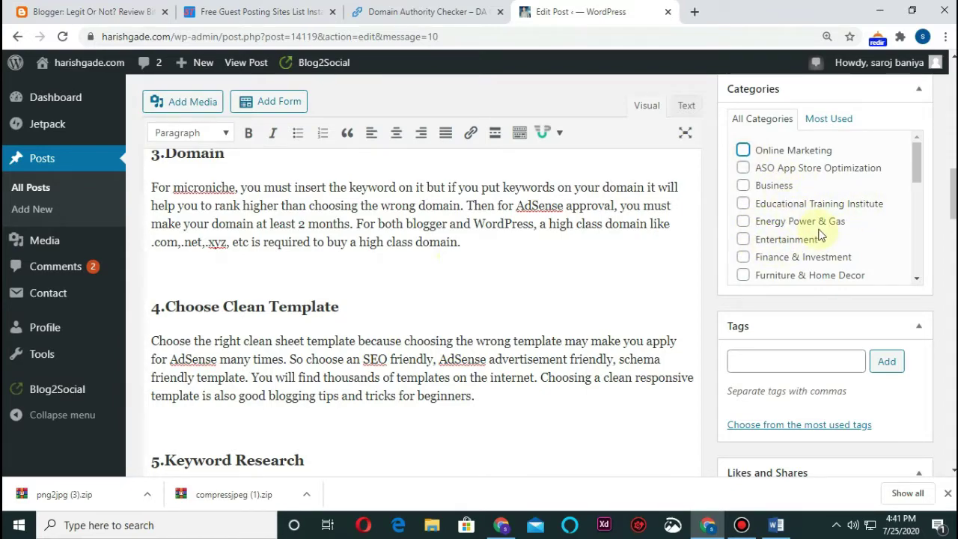
scroll(821, 236, down, 2)
scroll(792, 265, down, 4)
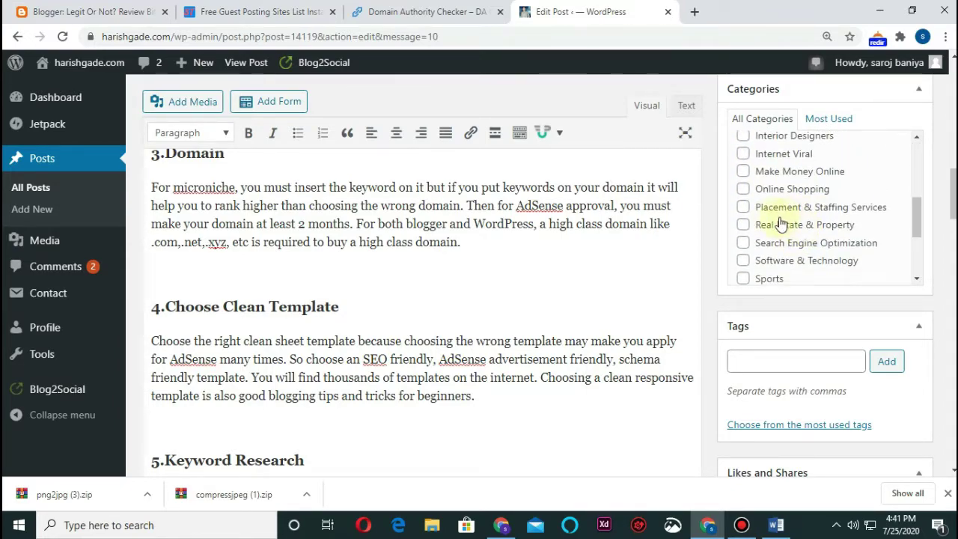
scroll(794, 243, down, 2)
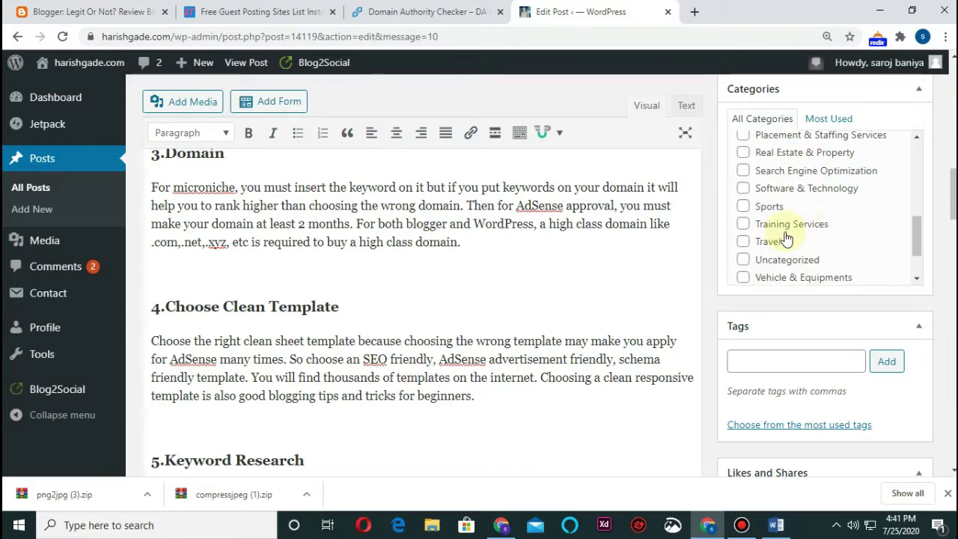
scroll(861, 221, down, 2)
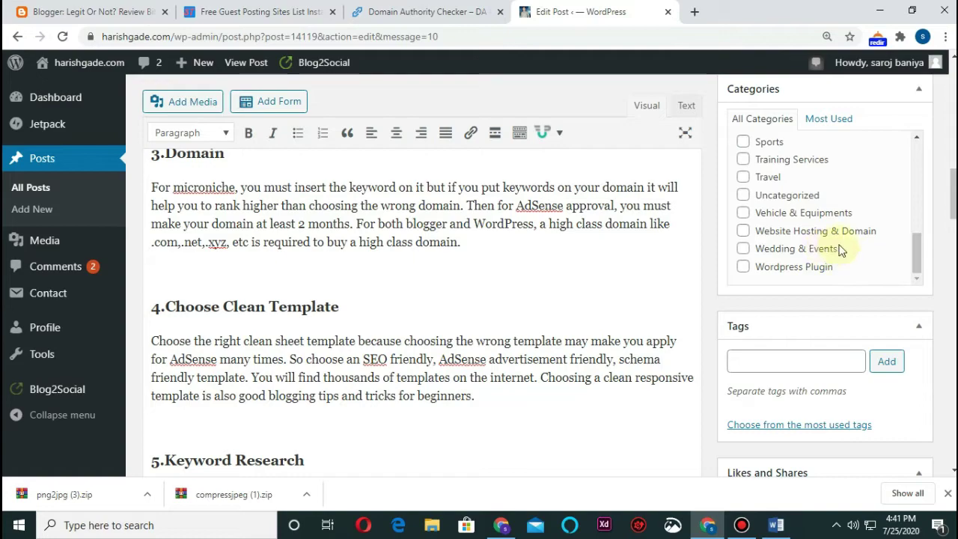
scroll(794, 220, up, 4)
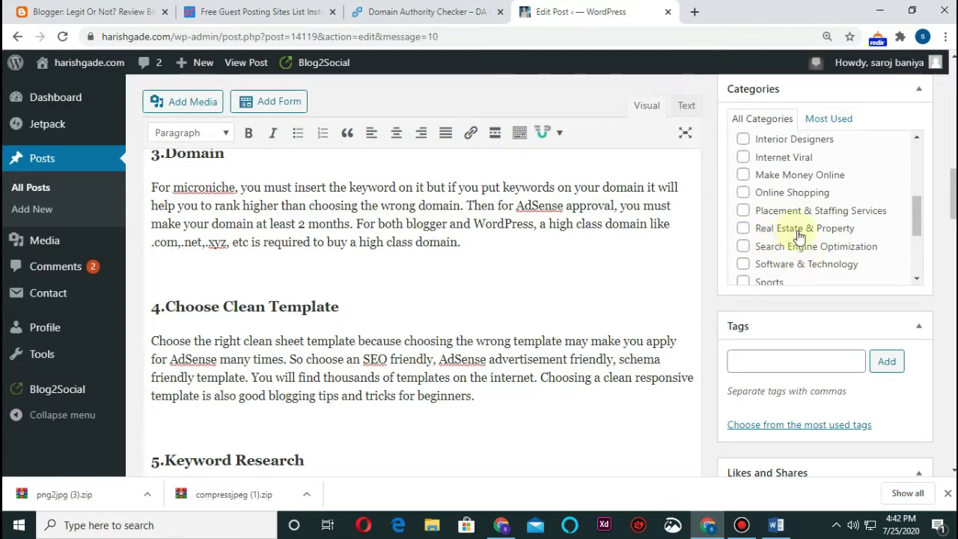
scroll(786, 219, up, 5)
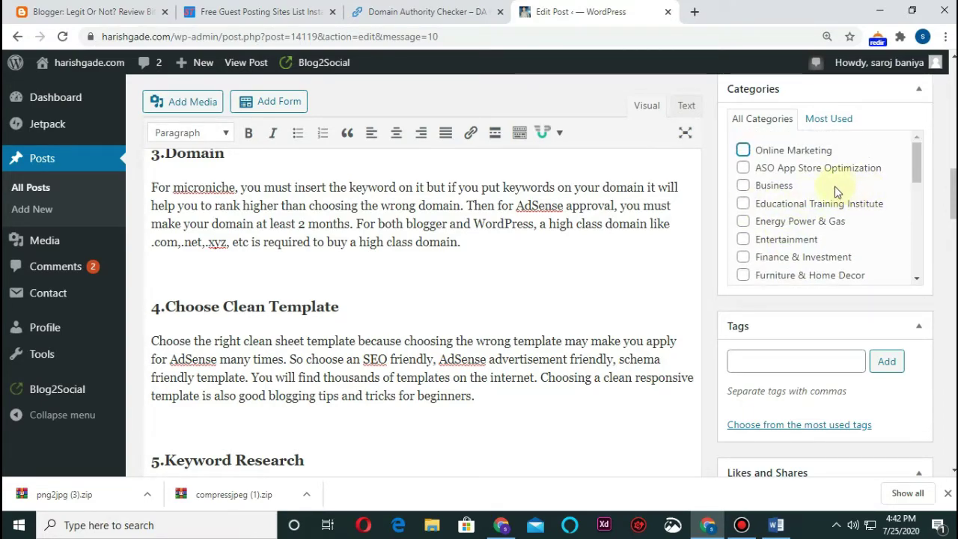
scroll(788, 270, down, 5)
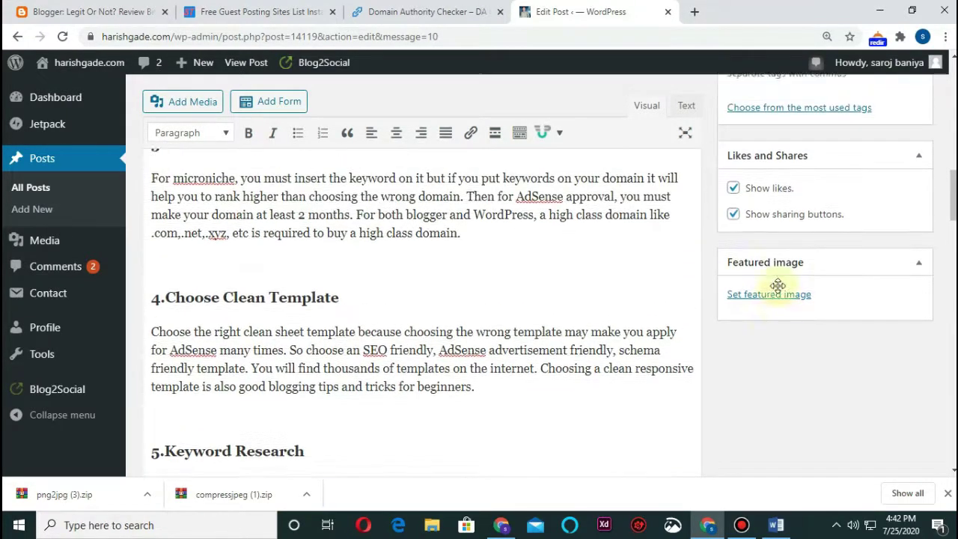
scroll(778, 285, up, 3)
Add the tags 'blogging tips and tricks for beginners' and 'best blogging tips for beginners'
click(757, 264)
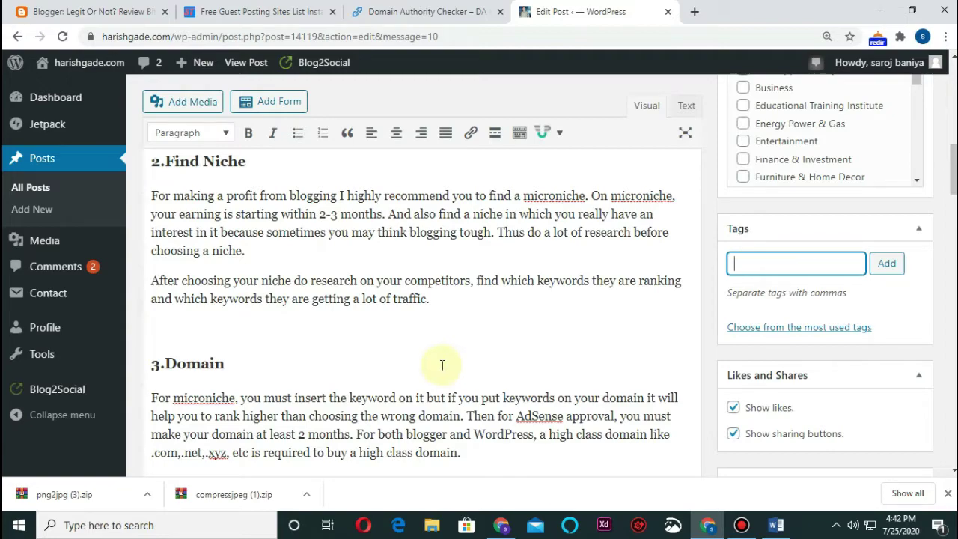
scroll(317, 278, up, 10)
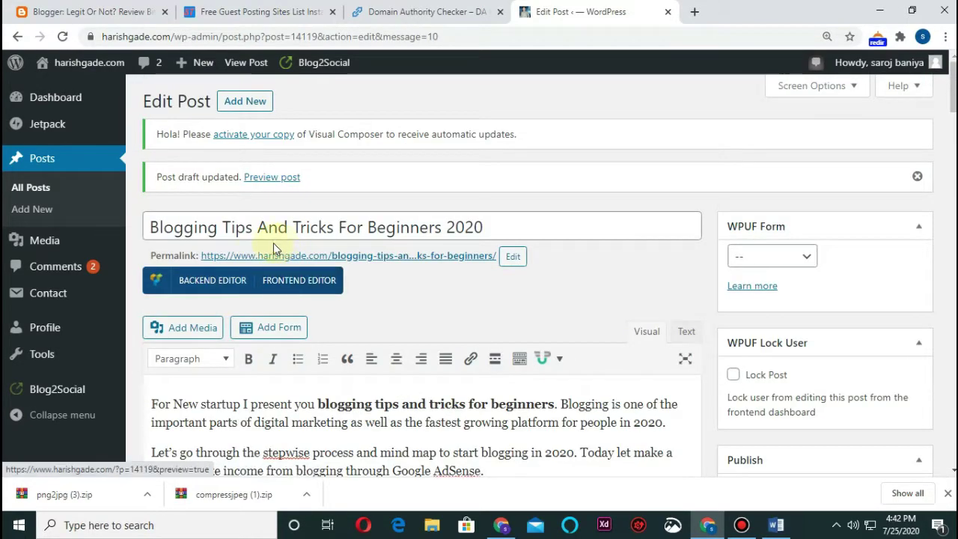
scroll(186, 232, down, 2)
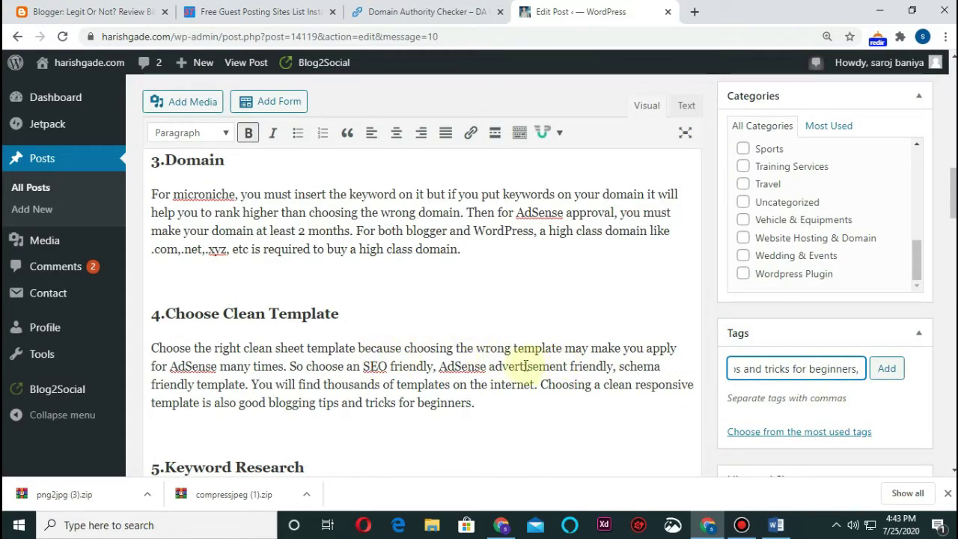
click(270, 405)
scroll(344, 285, down, 7)
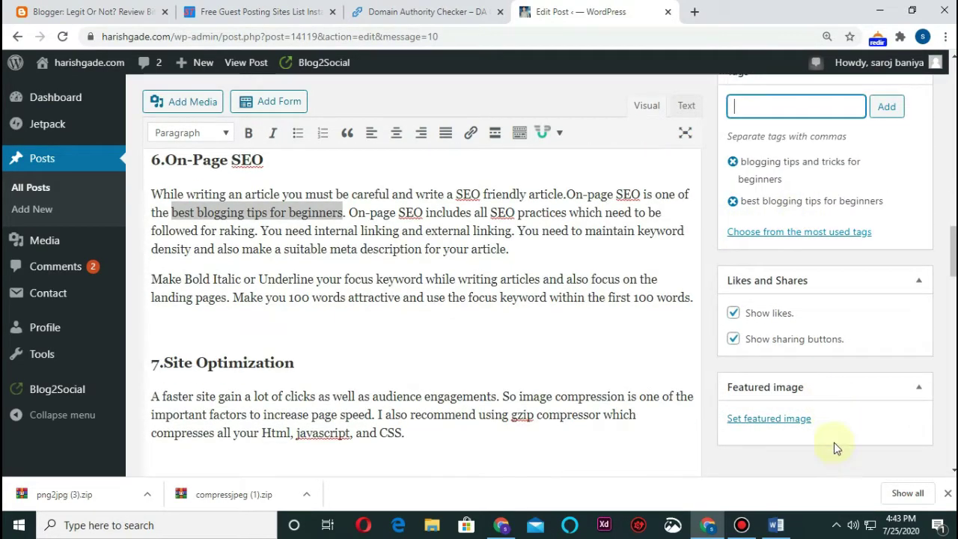
Upload the Future In Blogging JPG from the computer and set it as the featured image
click(775, 420)
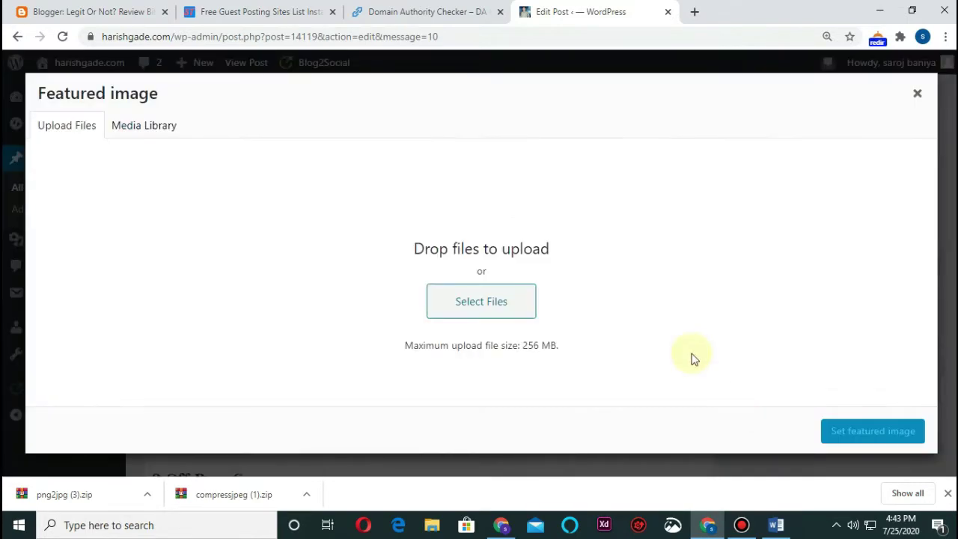
click(470, 311)
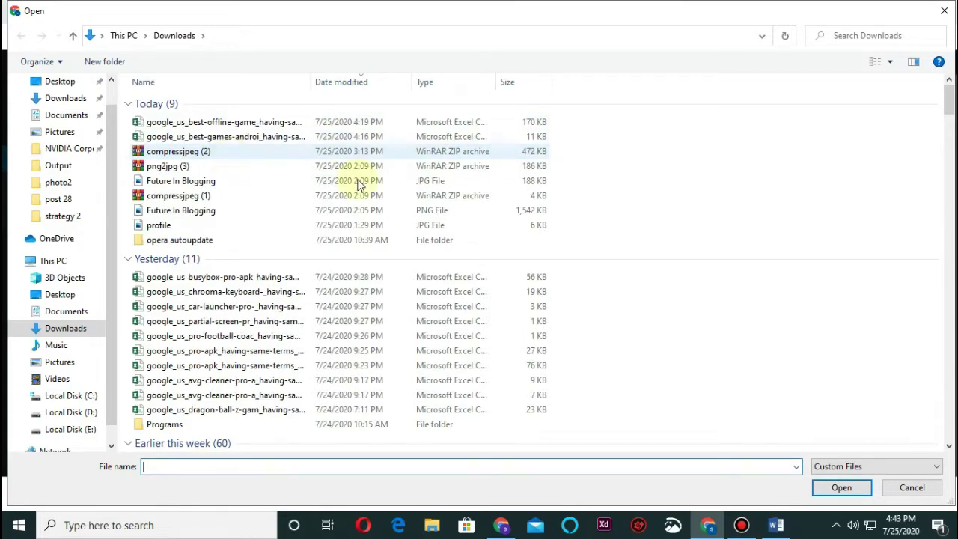
click(254, 209)
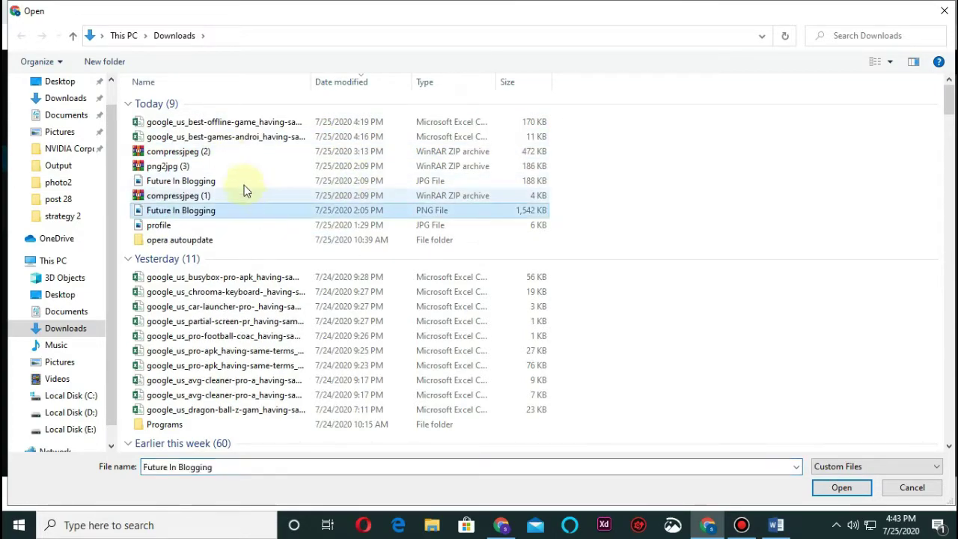
click(239, 183)
click(823, 488)
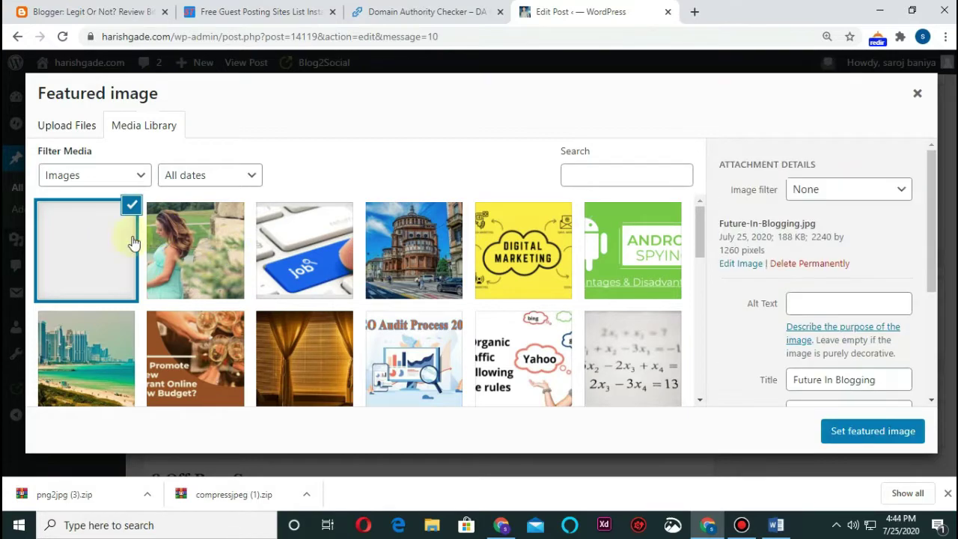
click(849, 431)
Put the caret in the Yoast snippet editor's Meta description field
scroll(475, 292, down, 3)
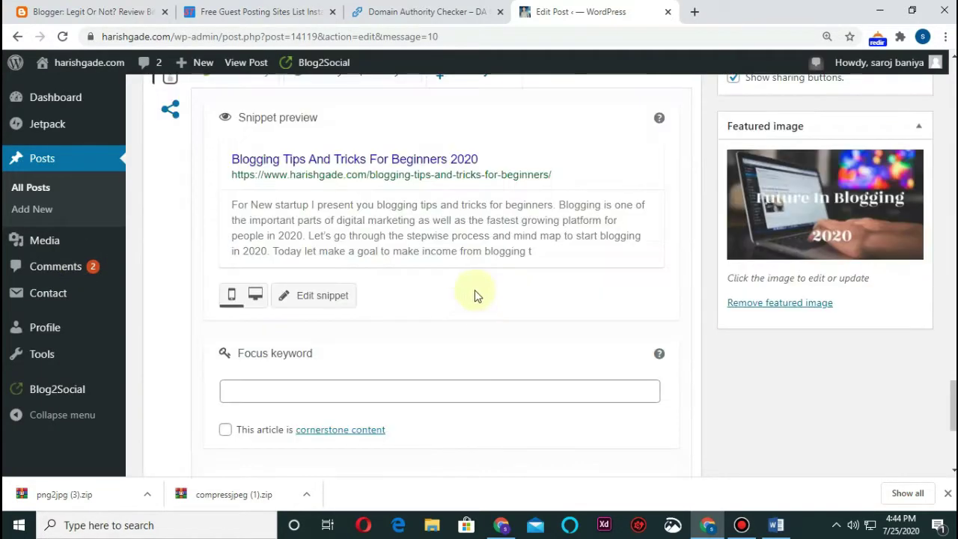
scroll(375, 256, up, 1)
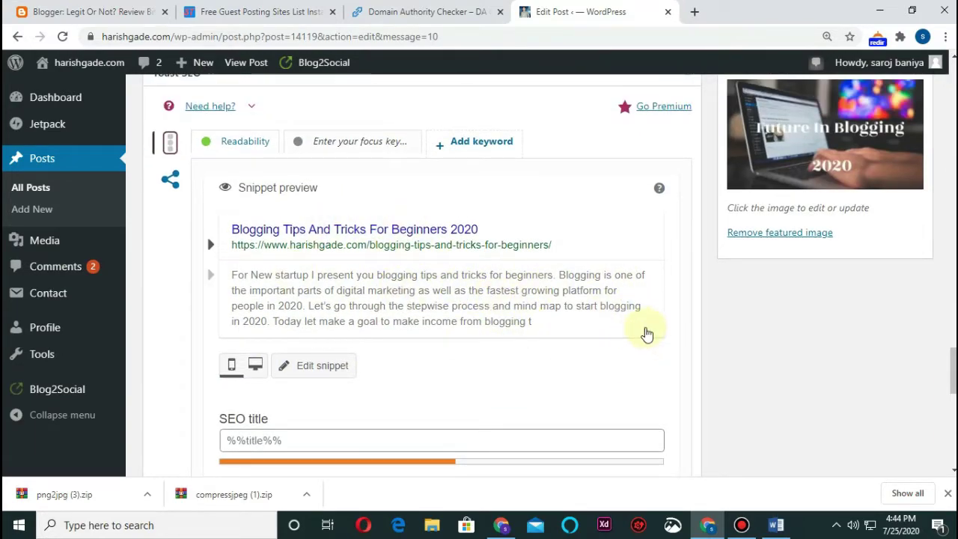
scroll(607, 336, down, 1)
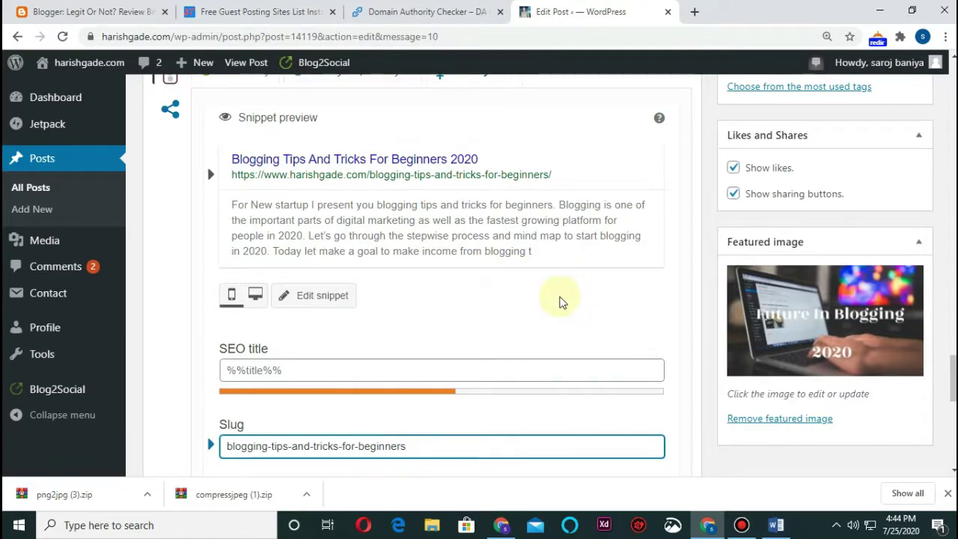
scroll(387, 310, down, 2)
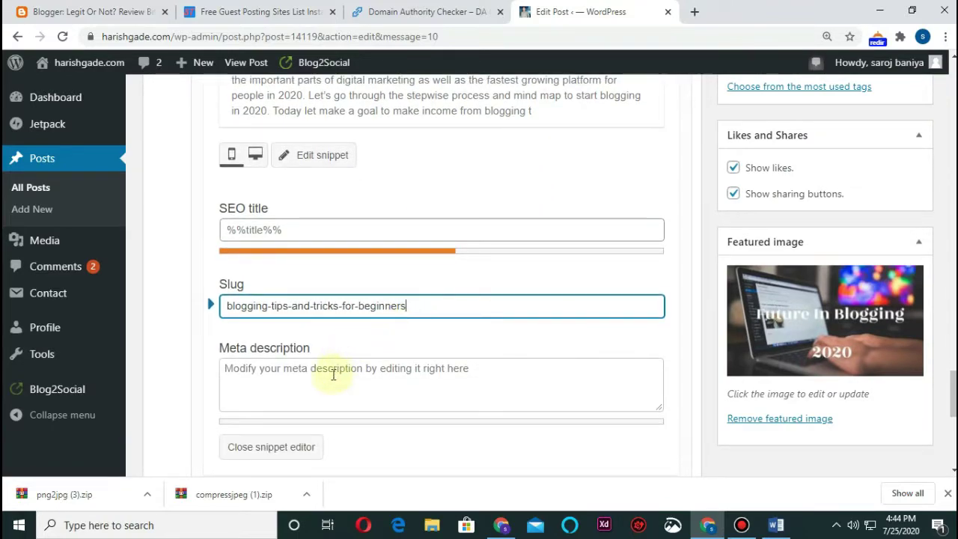
click(334, 375)
scroll(455, 345, up, 20)
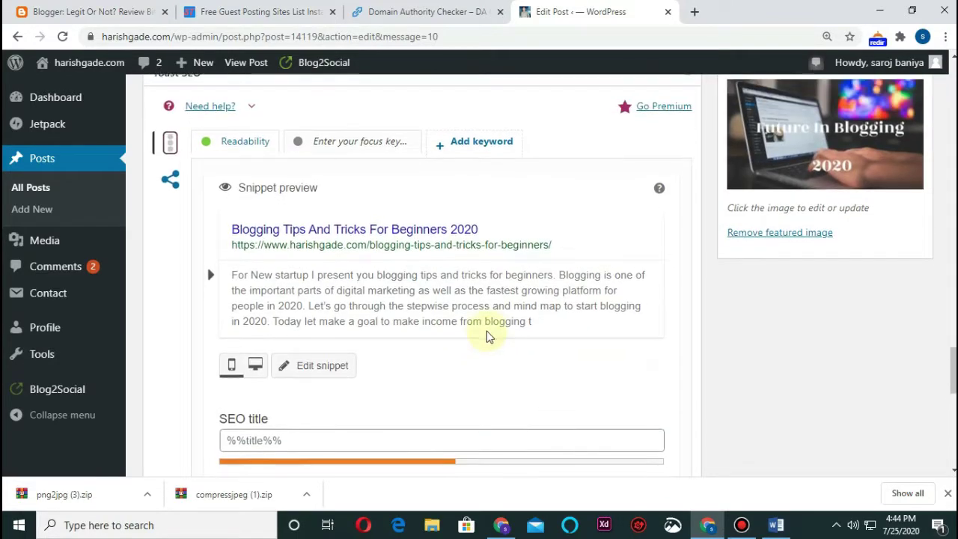
scroll(358, 313, up, 10)
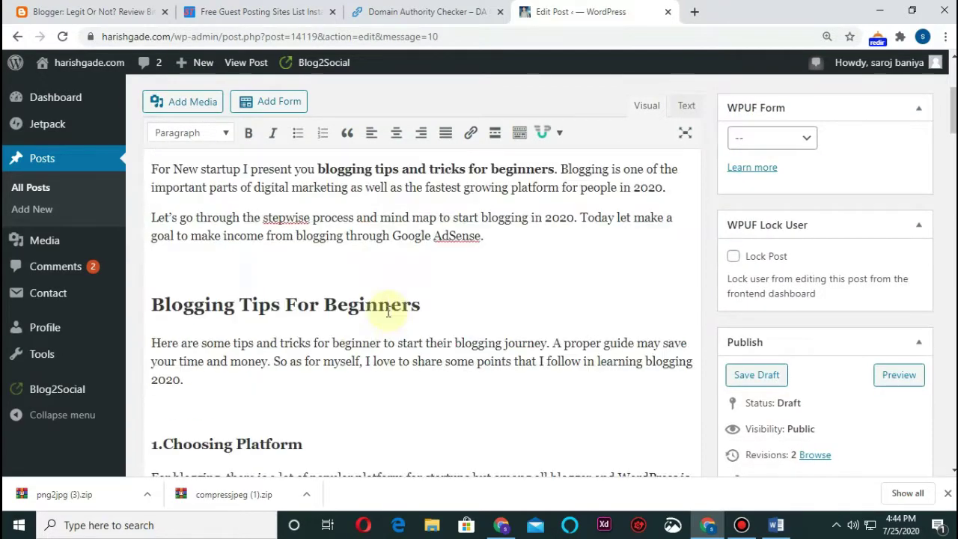
Copy the article's opening paragraph and paste it into the Yoast meta description
scroll(419, 318, down, 2)
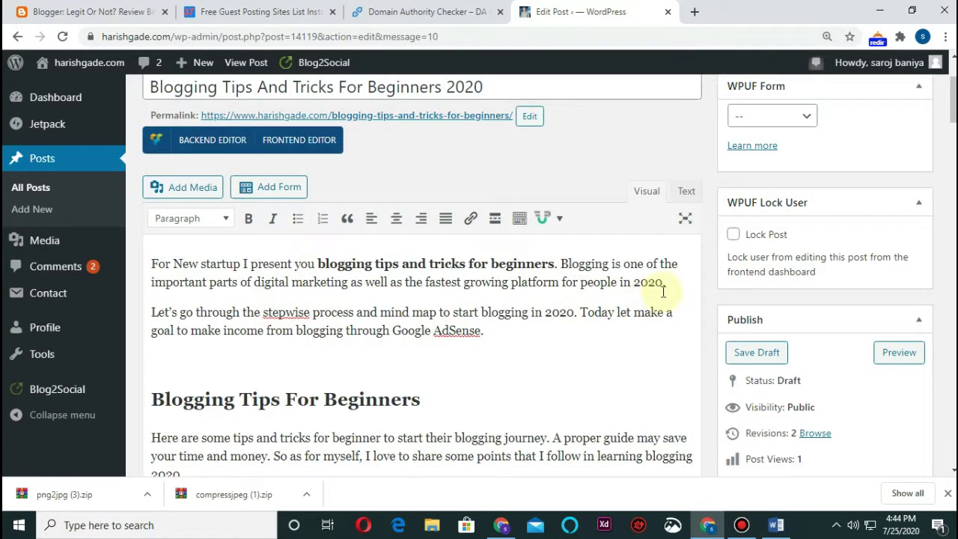
drag(673, 290, 360, 292)
drag(188, 269, 139, 259)
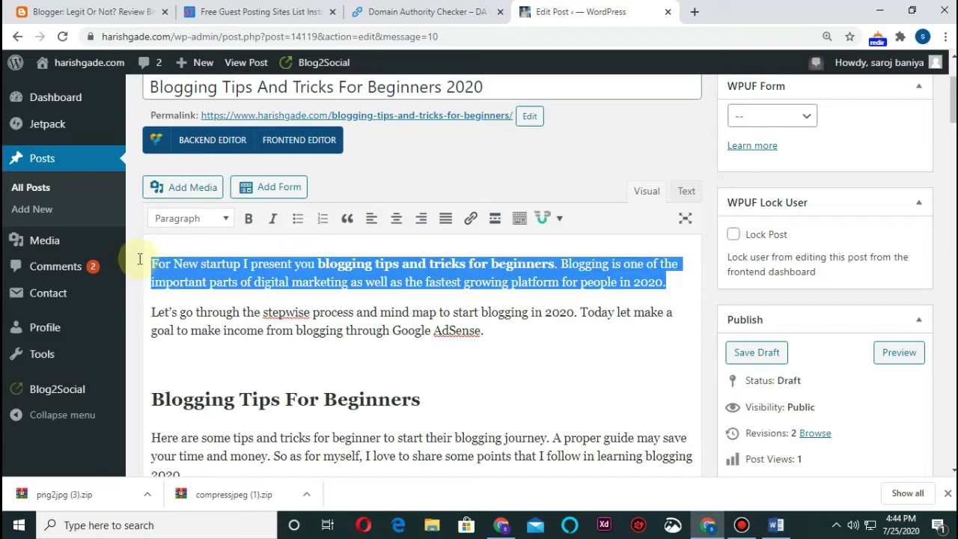
key(ctrl+c)
scroll(539, 332, down, 15)
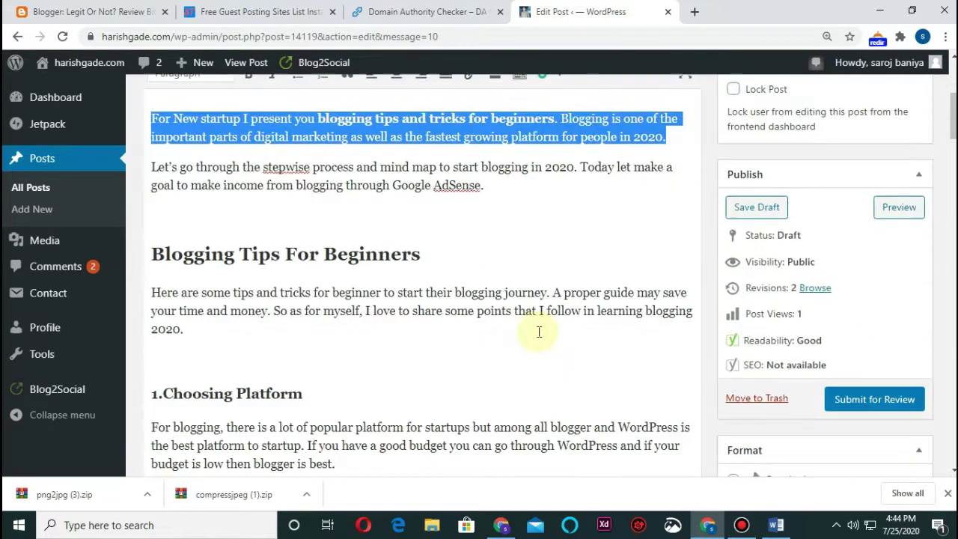
click(363, 406)
key(ctrl+v)
scroll(483, 376, down, 1)
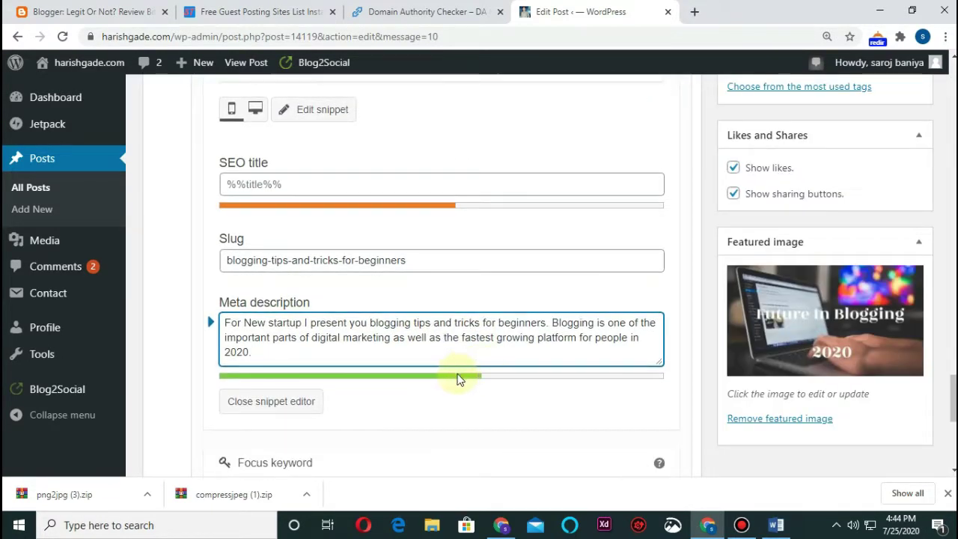
click(312, 185)
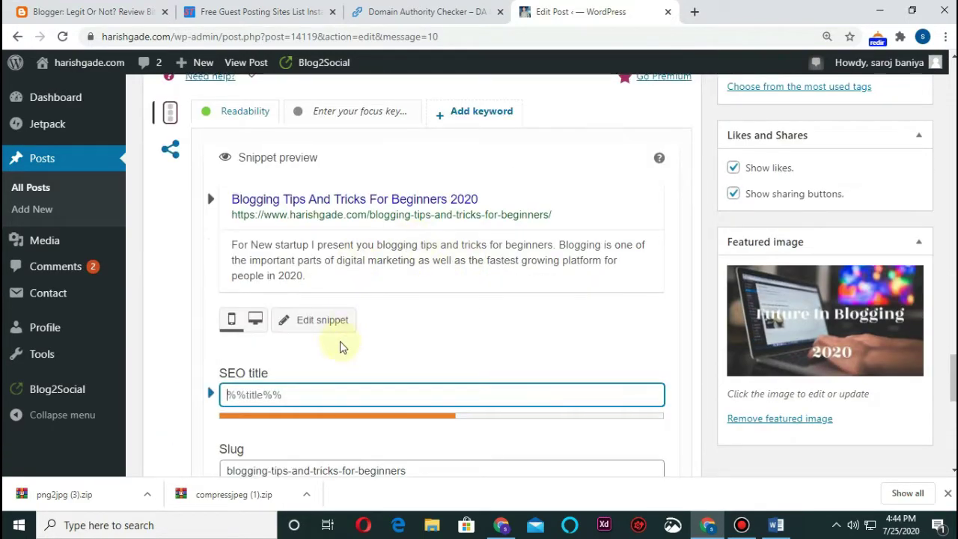
scroll(419, 307, down, 5)
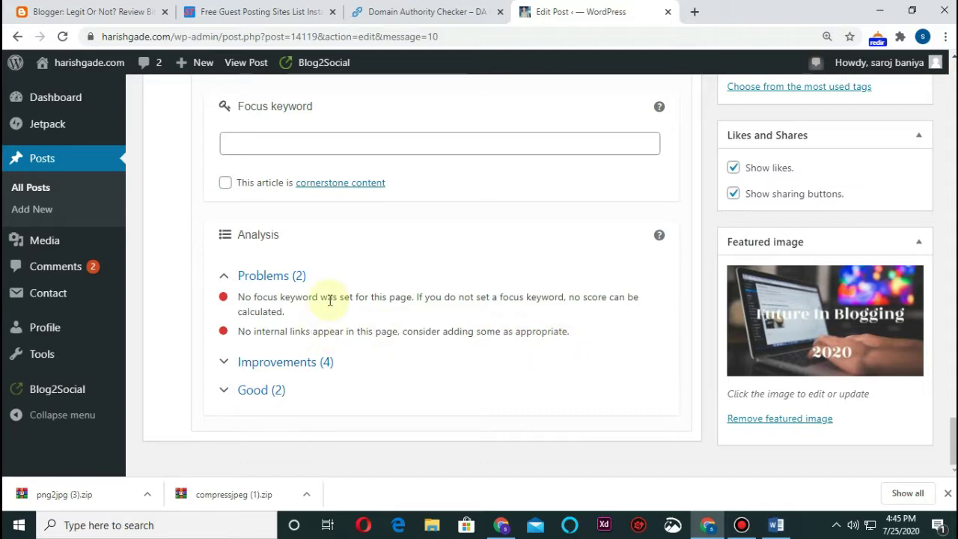
Paste 'blogging tips and tricks for beginners' as the Yoast focus keyword, undoing a wrong paste first
scroll(344, 284, up, 1)
click(264, 204)
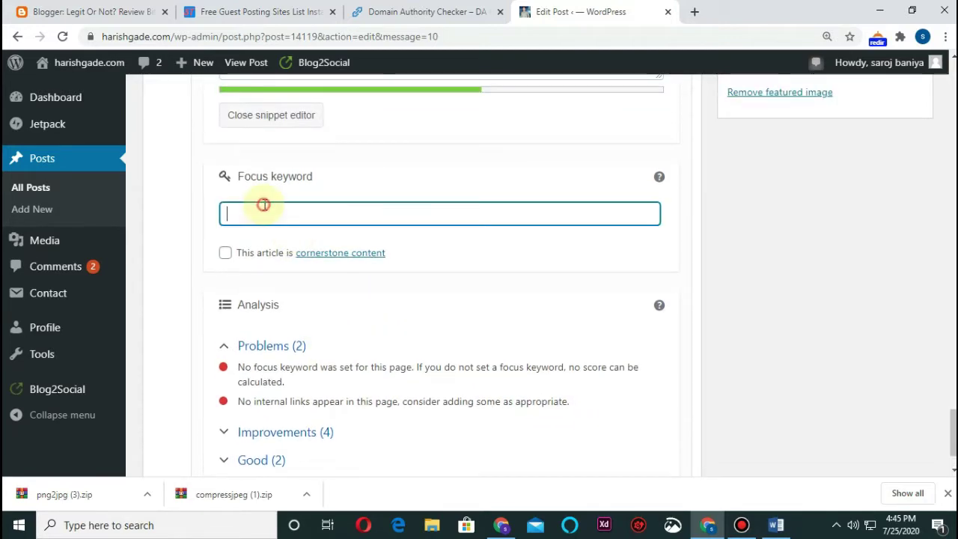
key(ctrl+v)
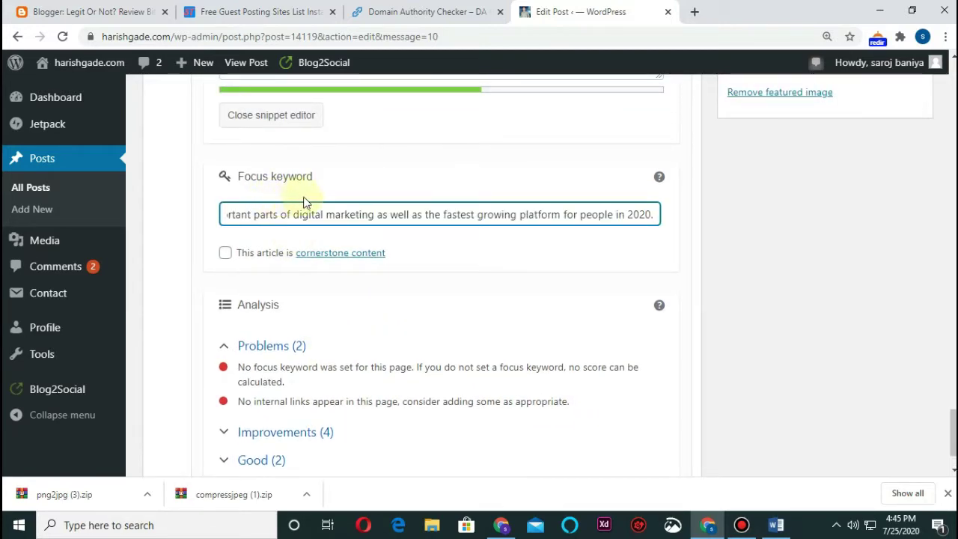
key(ctrl+z)
scroll(835, 184, up, 7)
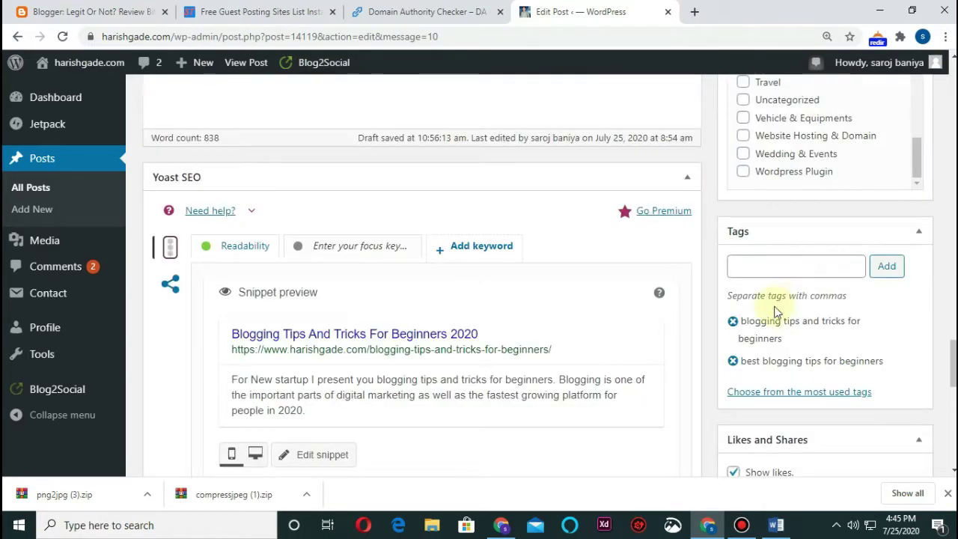
scroll(534, 284, up, 4)
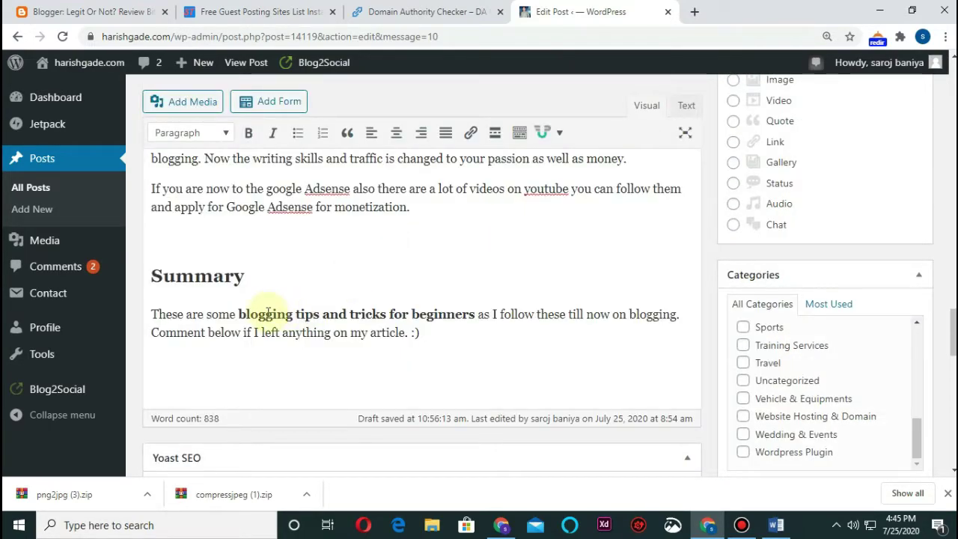
drag(239, 315, 412, 313)
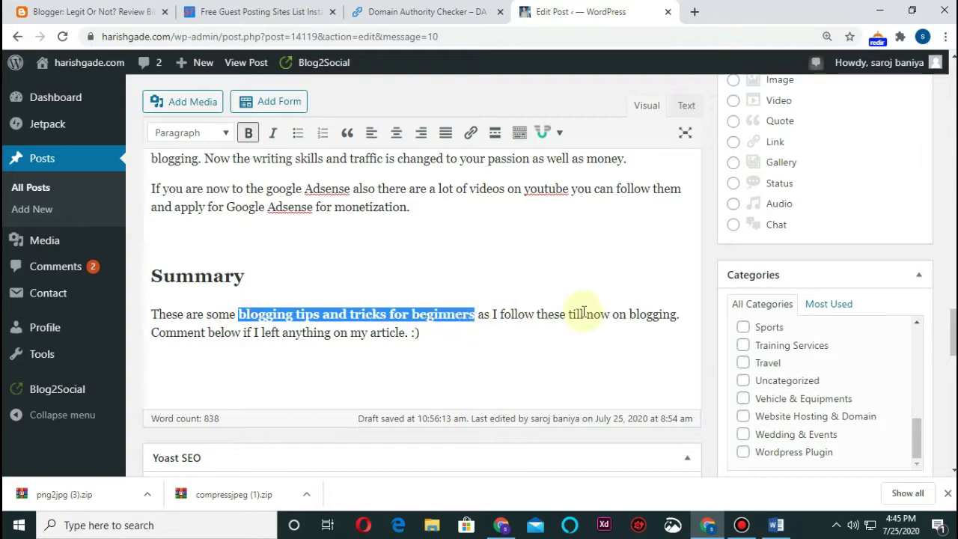
scroll(577, 317, down, 15)
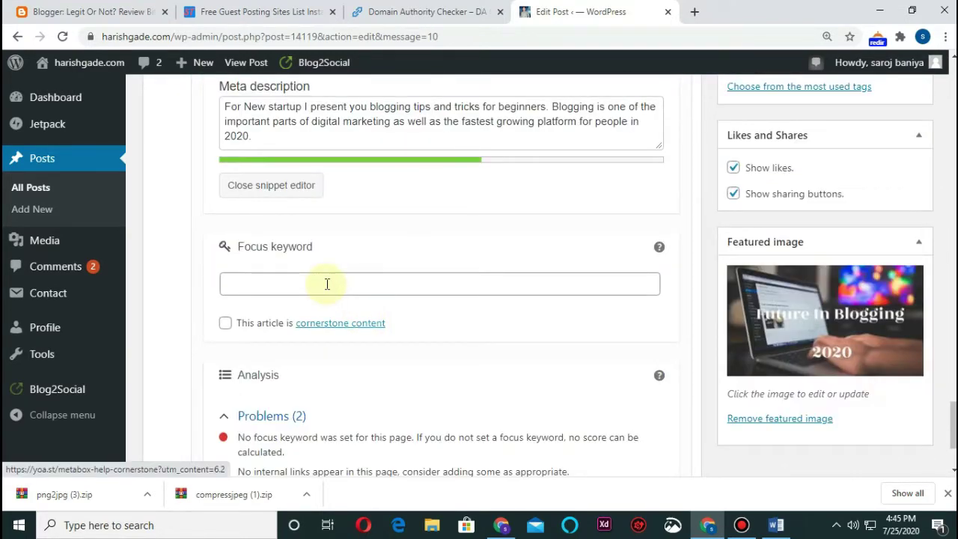
click(327, 283)
key(ctrl+v)
scroll(289, 357, down, 1)
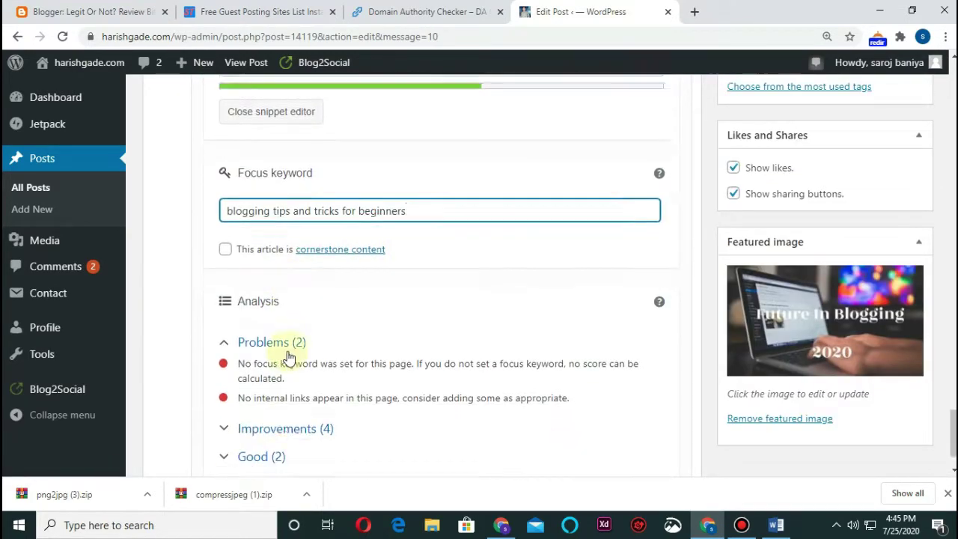
scroll(291, 353, down, 1)
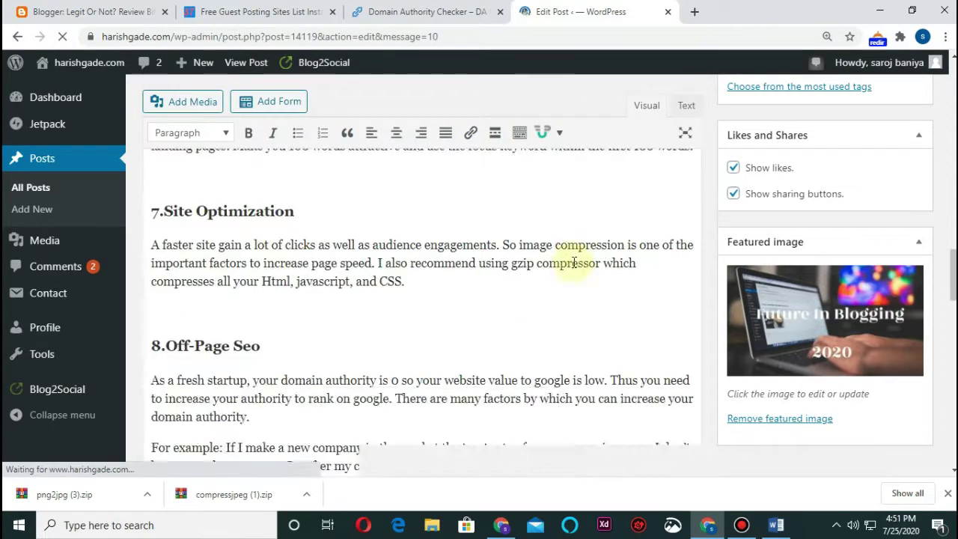
Give the Future In Blogging image alt text and title 'Best Blogging Tips And Tricks For Beginners 2020', then set it as the featured image
scroll(577, 246, down, 7)
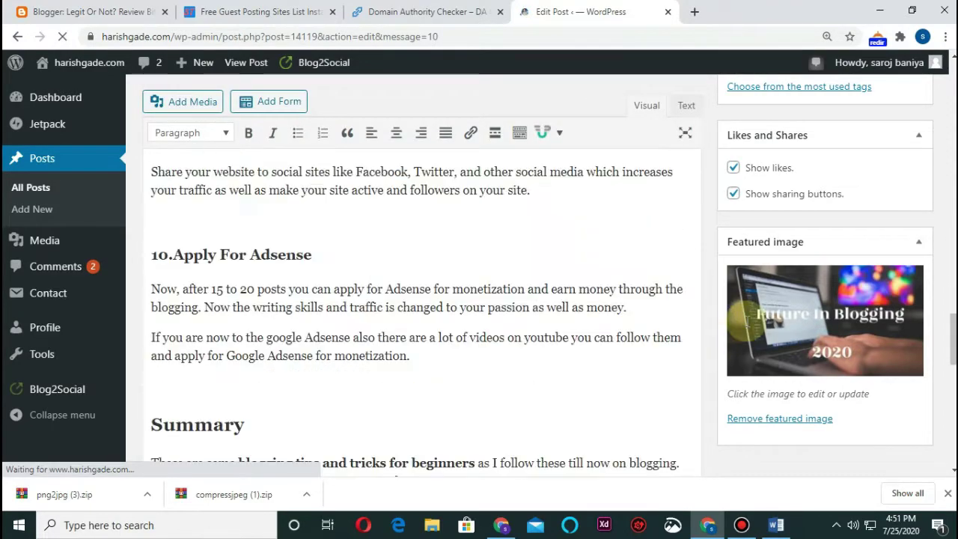
click(821, 352)
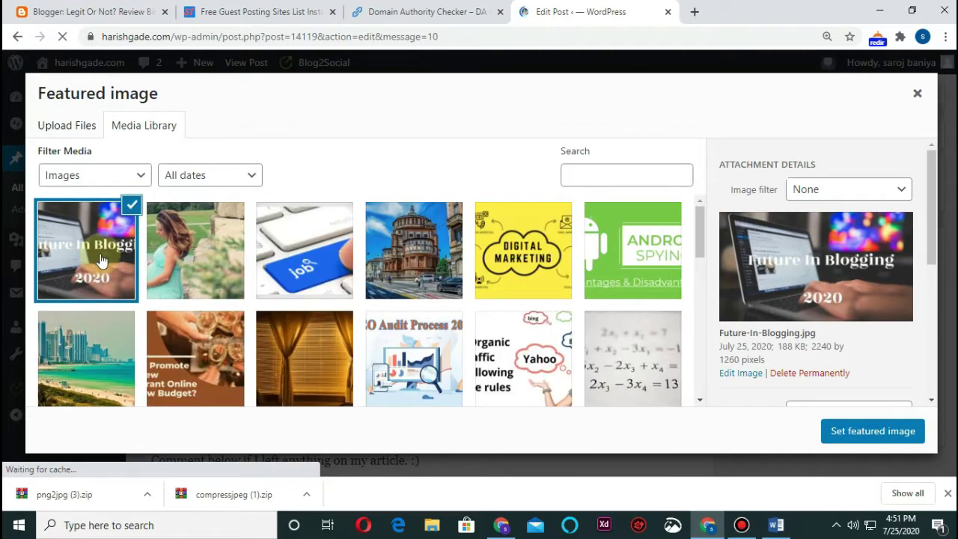
click(97, 249)
scroll(815, 262, down, 3)
click(814, 201)
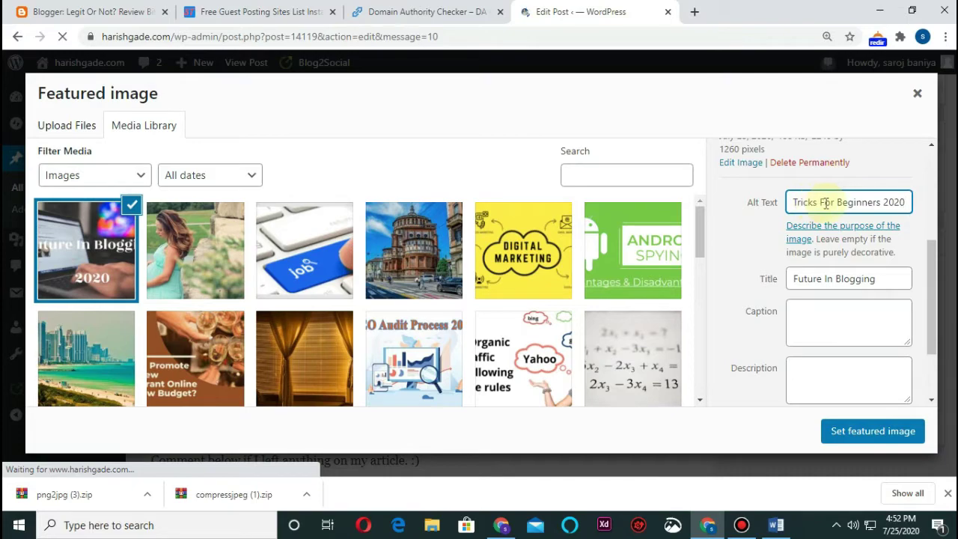
click(830, 279)
key(ctrl+a)
key(ctrl+v)
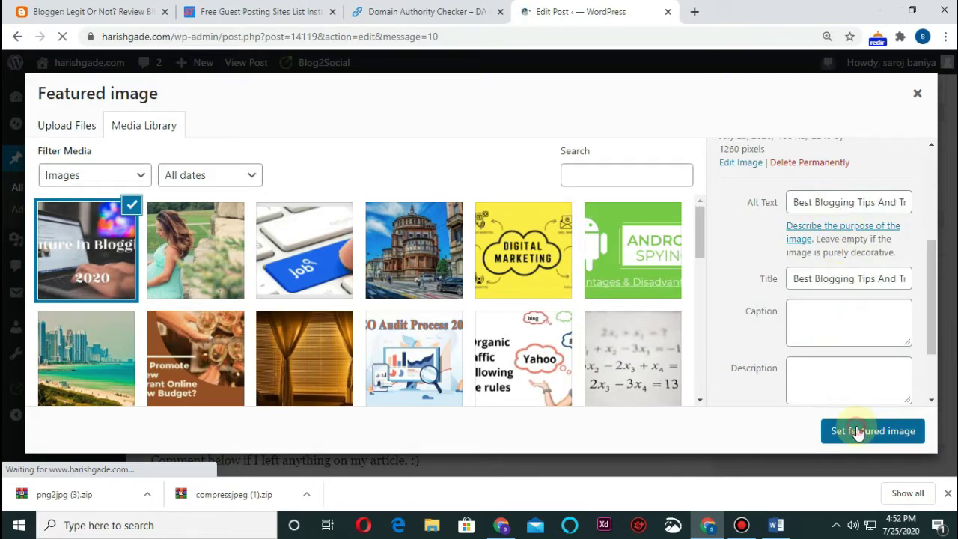
click(855, 430)
scroll(573, 314, up, 2)
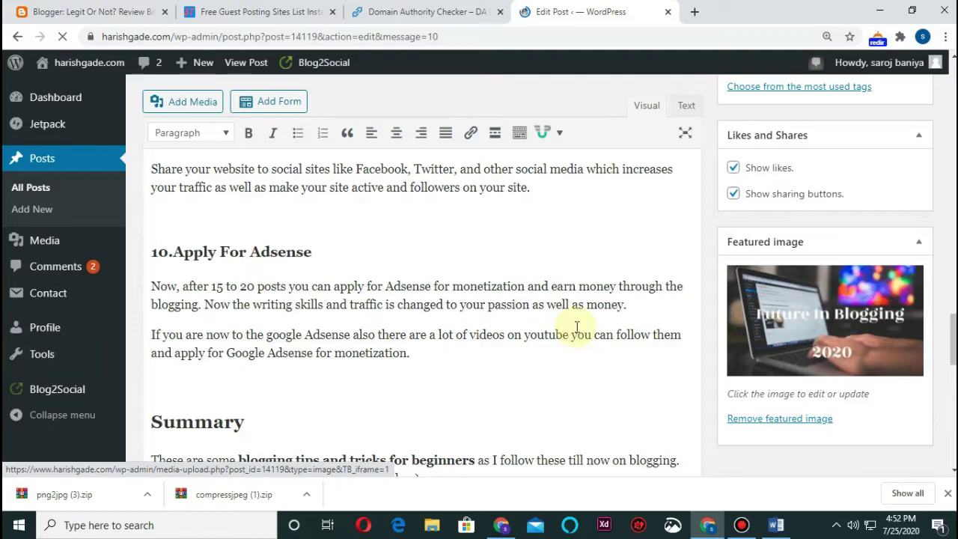
scroll(576, 327, up, 10)
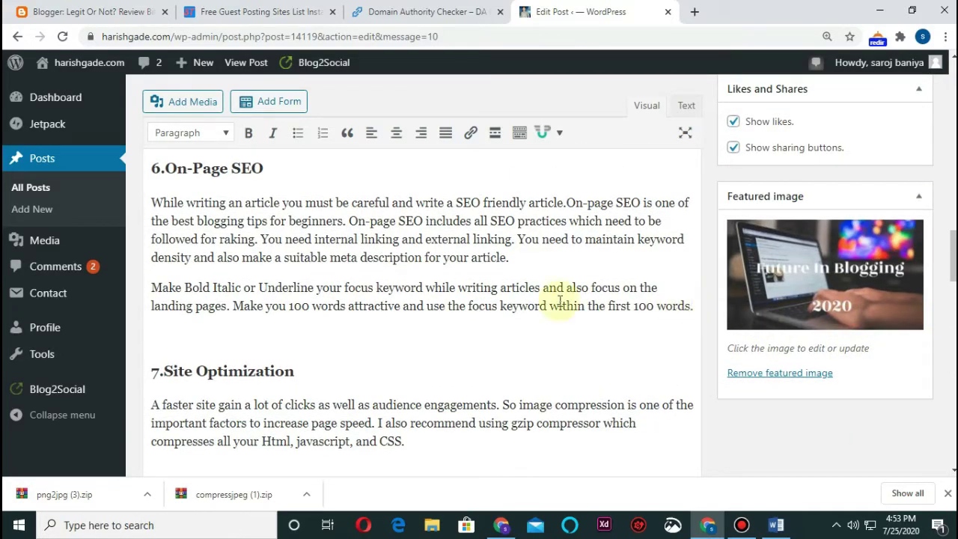
scroll(560, 301, up, 15)
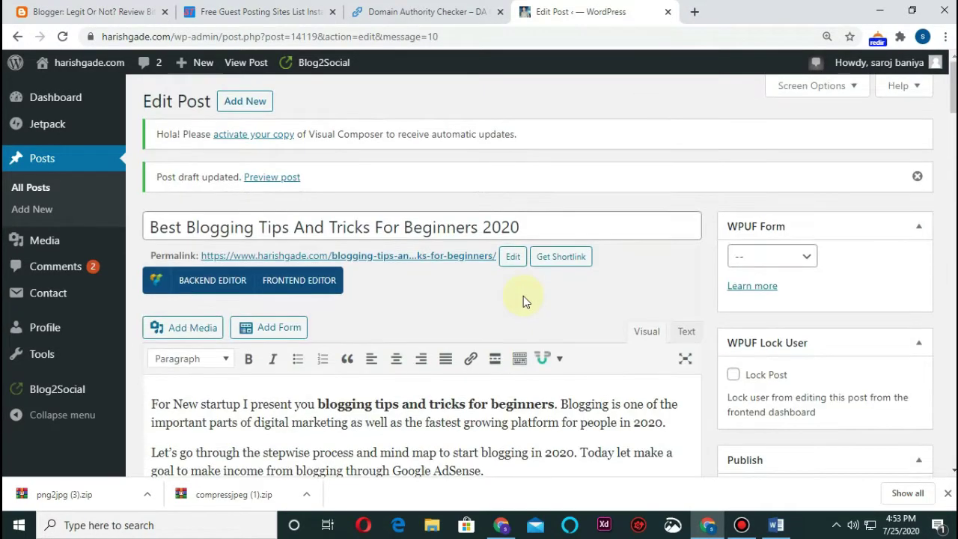
scroll(524, 295, down, 5)
scroll(497, 291, up, 4)
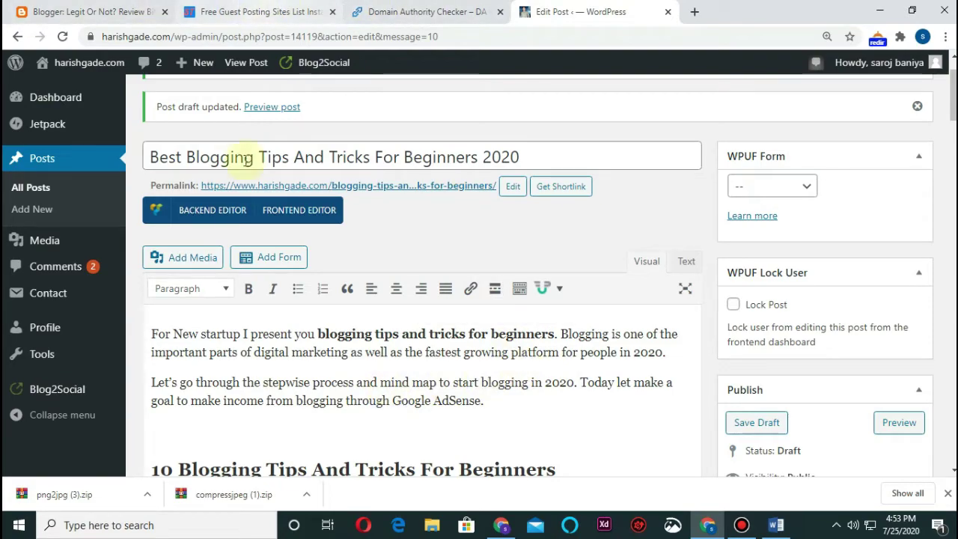
click(266, 11)
scroll(321, 218, up, 15)
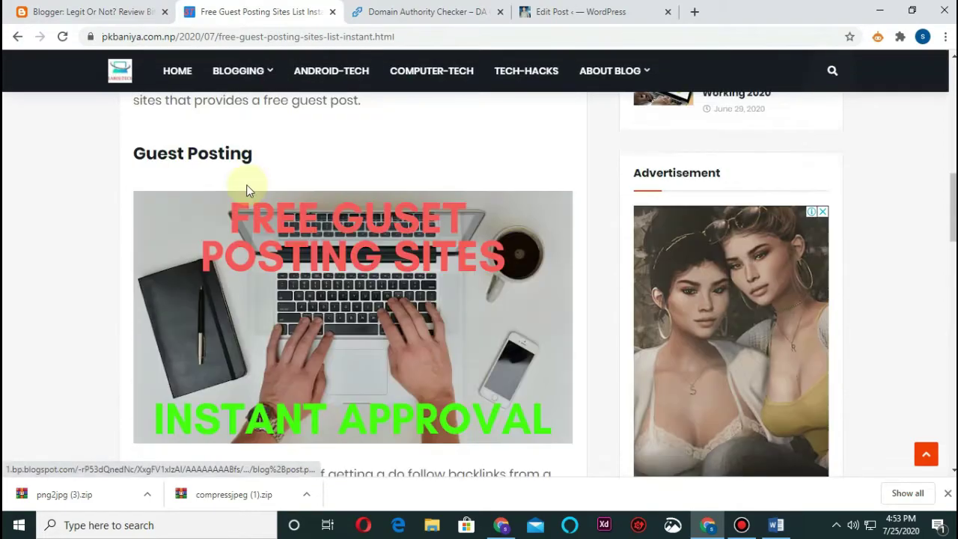
drag(119, 71, 397, 18)
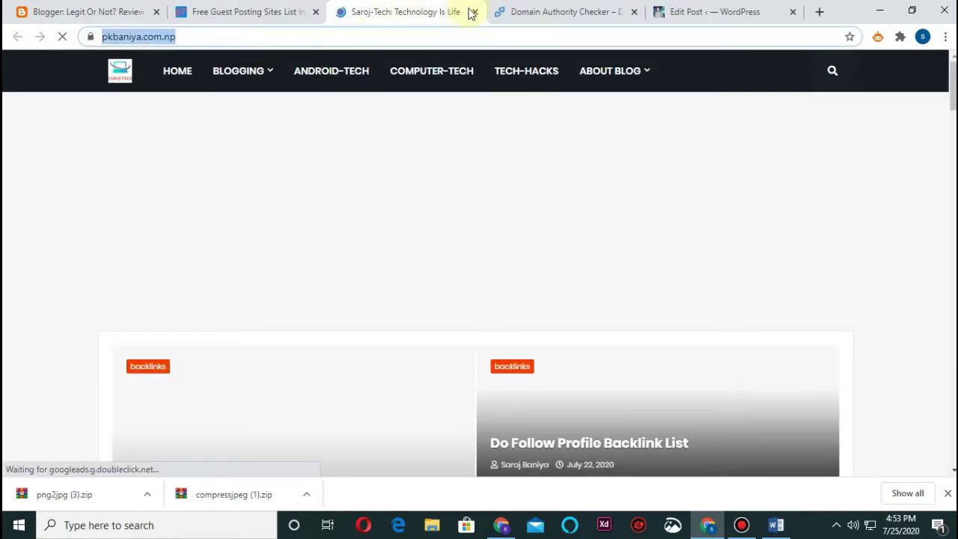
click(475, 11)
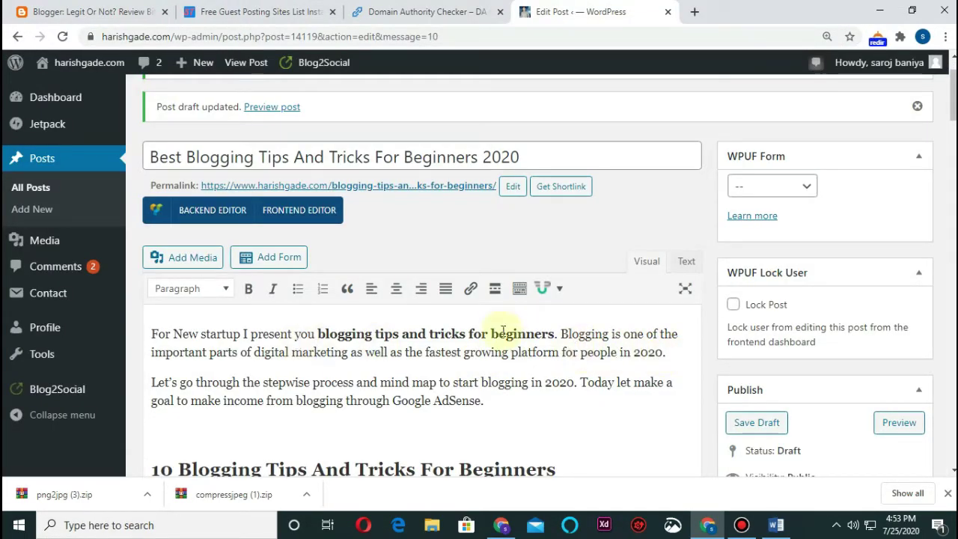
drag(608, 334, 561, 335)
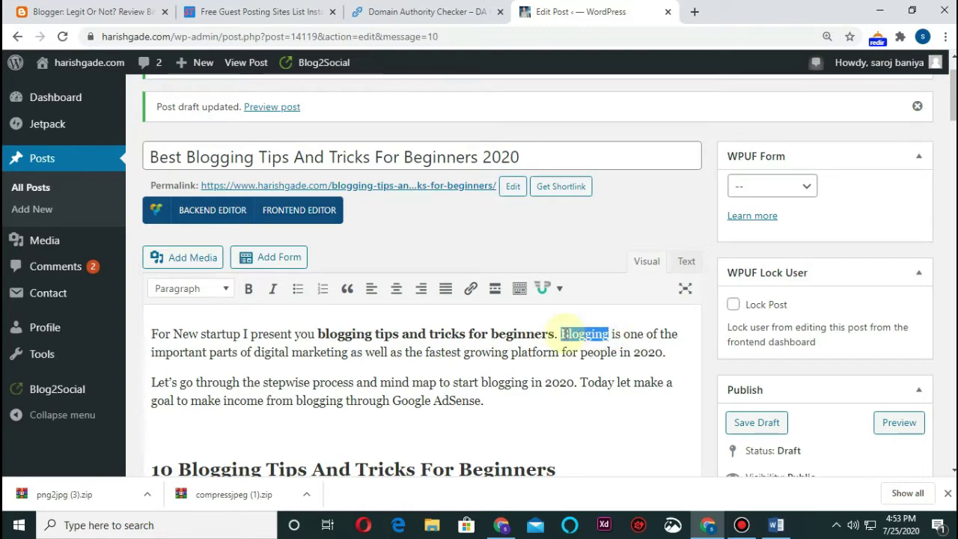
click(270, 290)
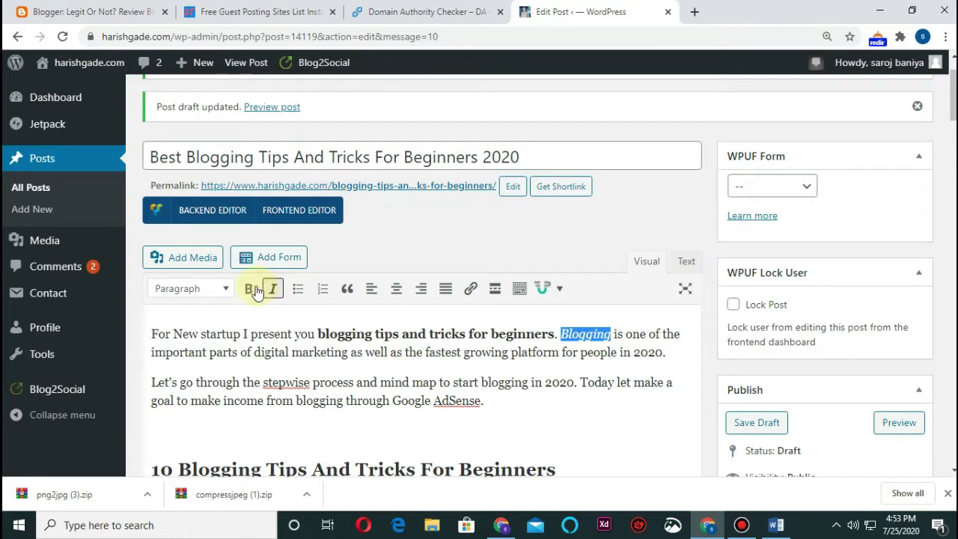
click(251, 290)
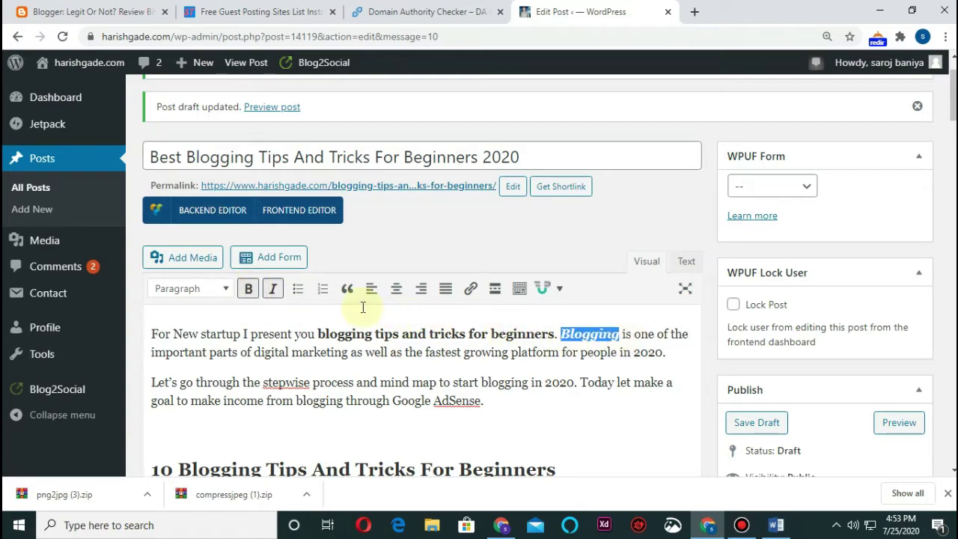
click(470, 289)
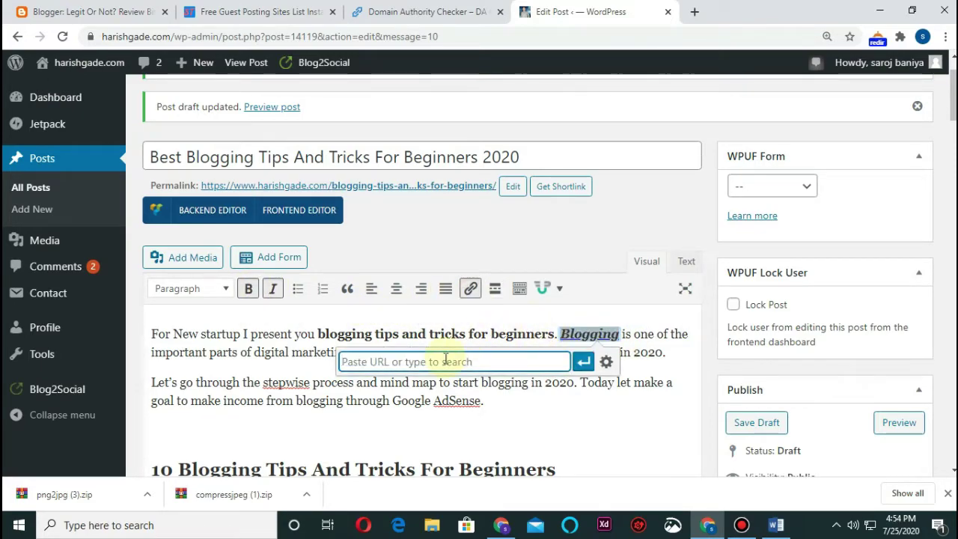
text(https://www.pkbaniya.com.np/)
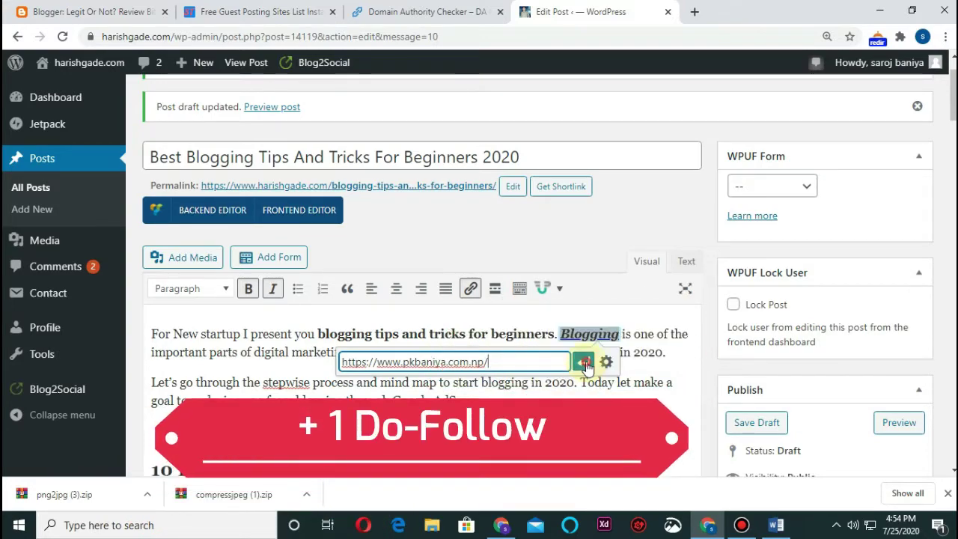
click(583, 362)
click(573, 420)
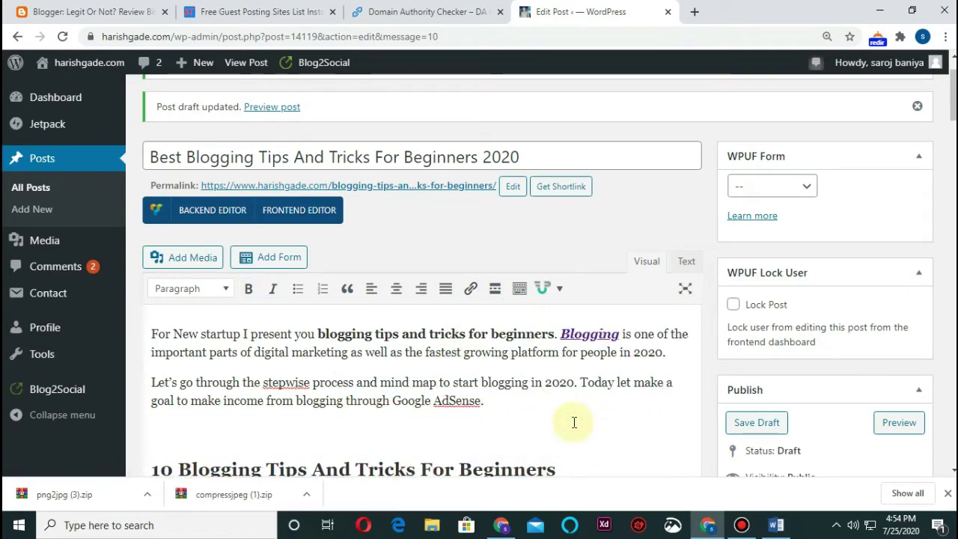
scroll(475, 391, down, 10)
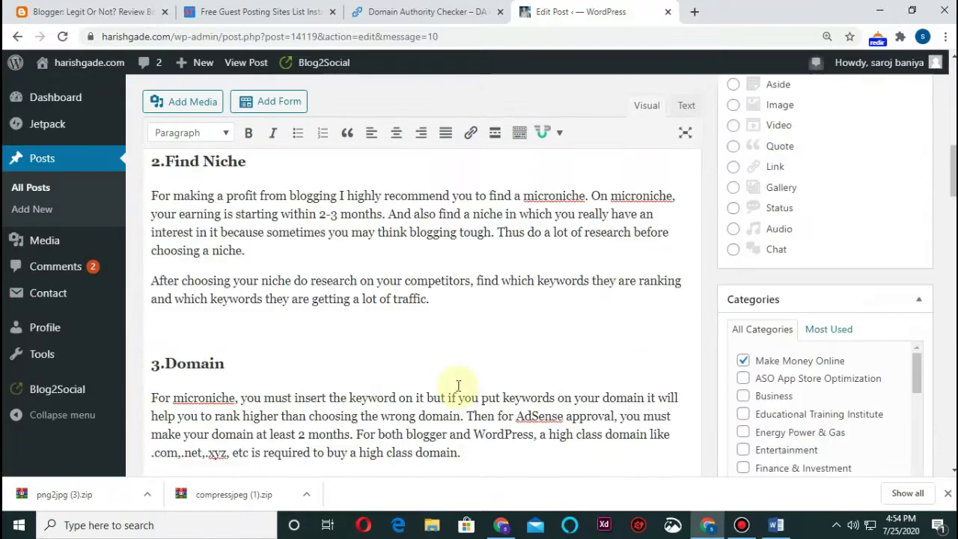
scroll(441, 397, down, 15)
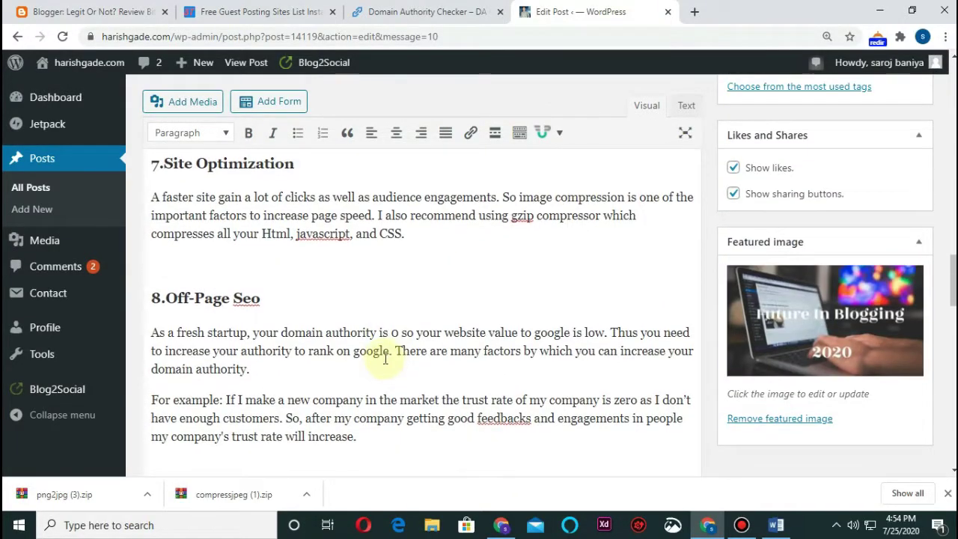
scroll(338, 322, down, 10)
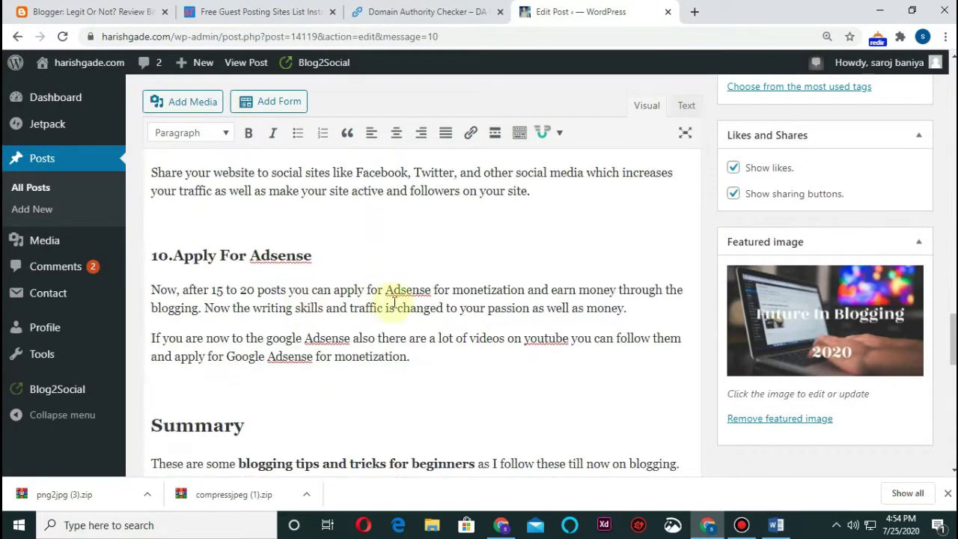
scroll(417, 317, up, 5)
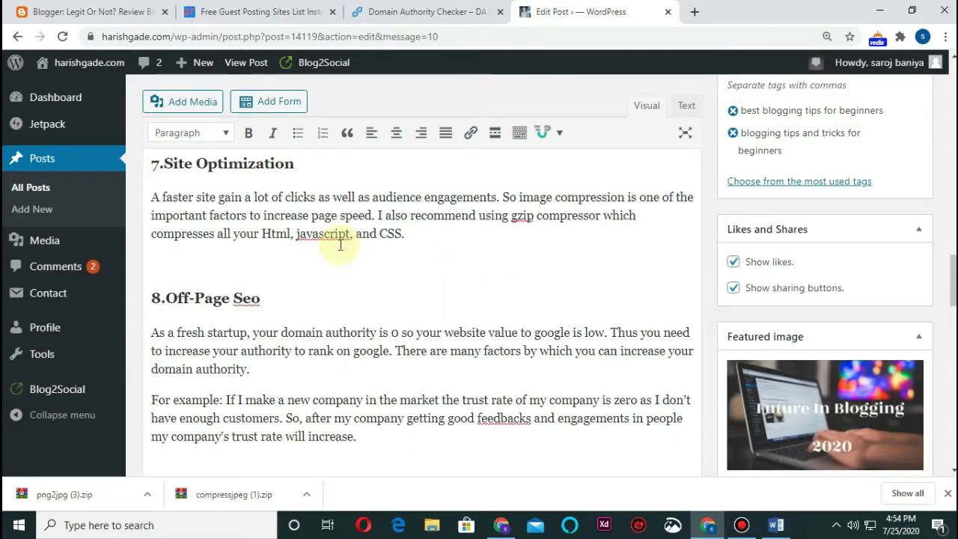
scroll(342, 280, up, 6)
click(412, 241)
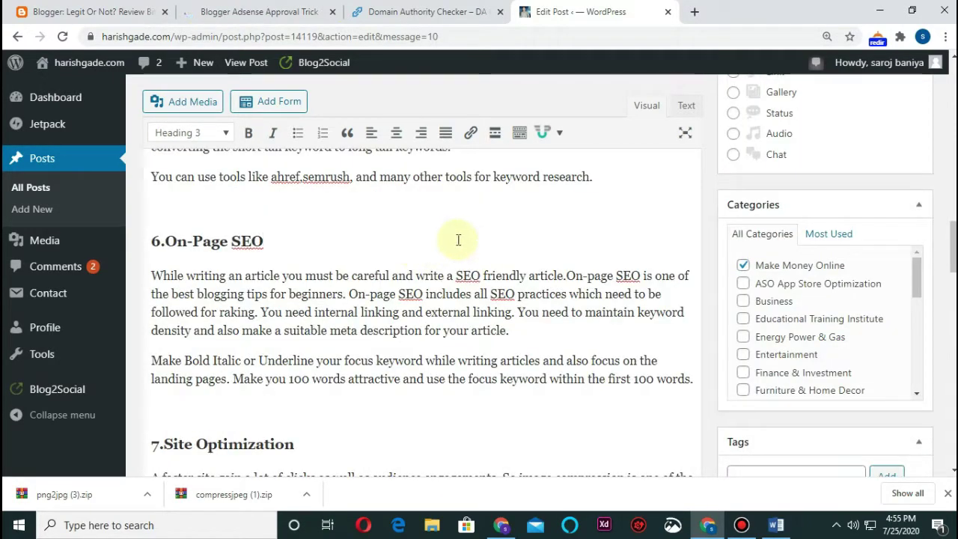
scroll(455, 239, down, 5)
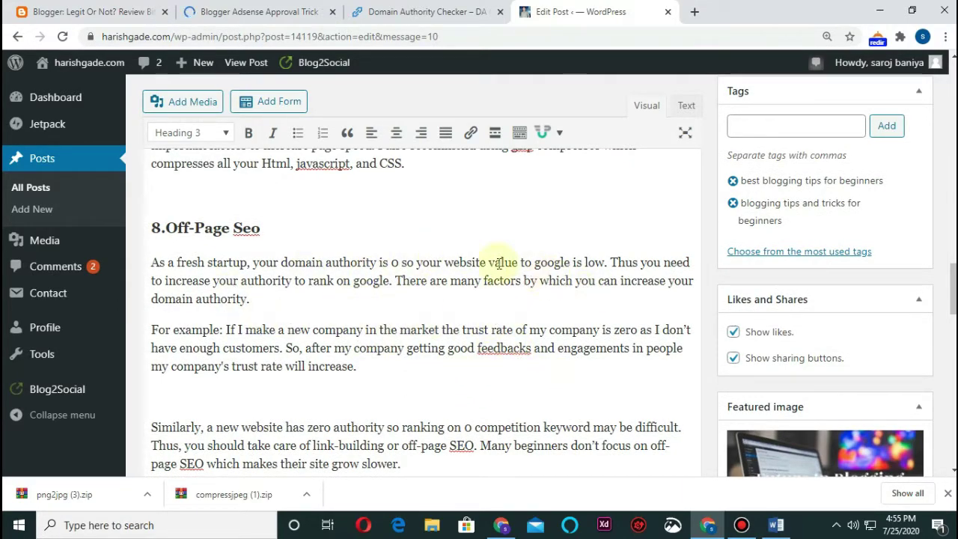
scroll(269, 214, down, 4)
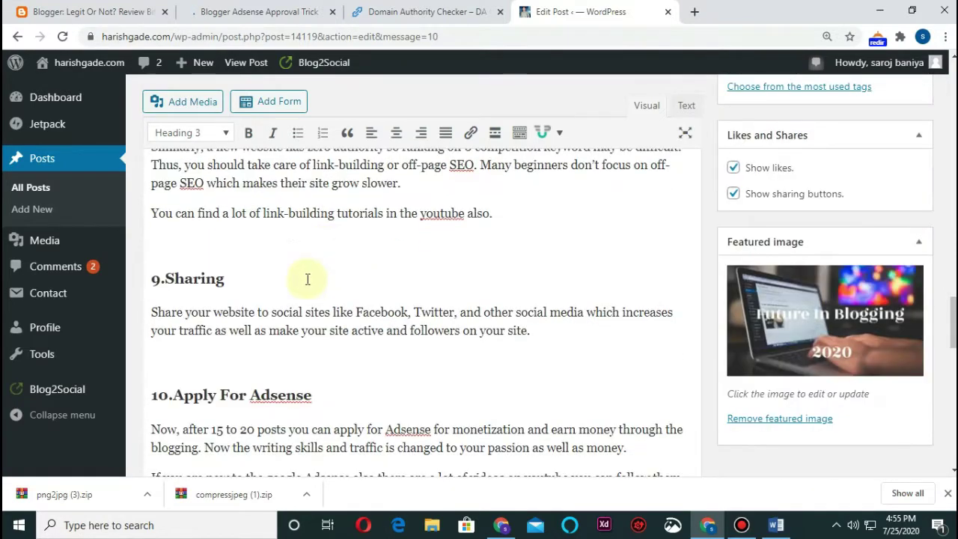
scroll(247, 322, down, 2)
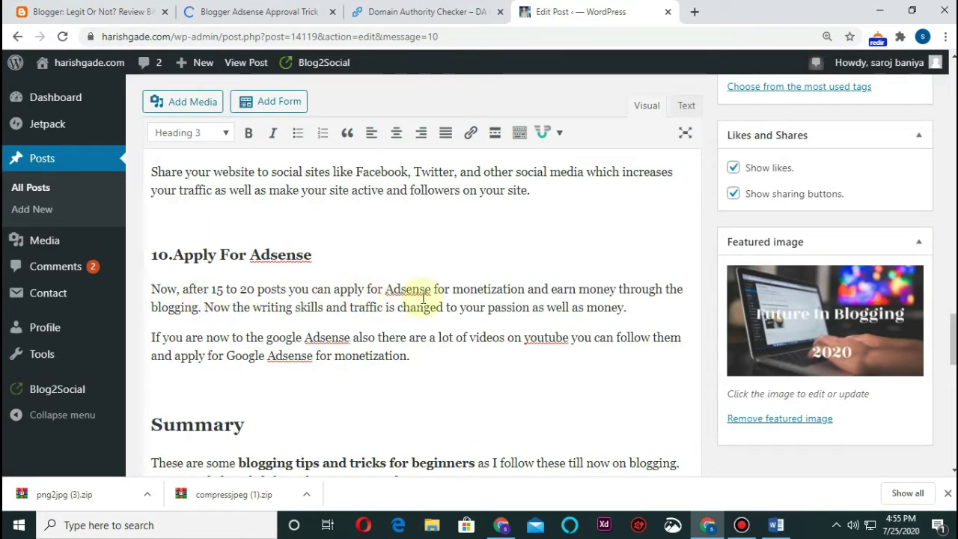
Link 'Adsense for monetization' in section 10 to the Blogger Adsense Approval Trick article URL
double_click(389, 289)
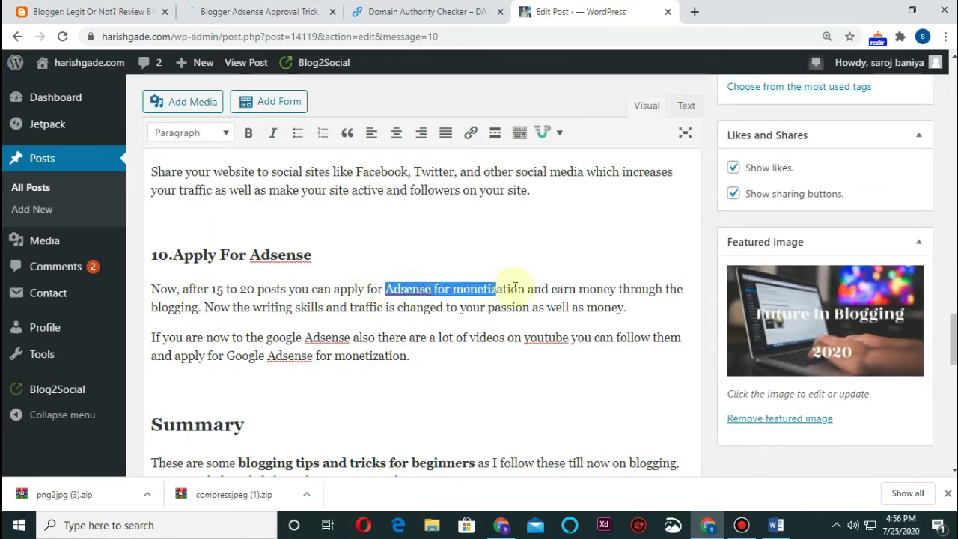
drag(515, 288, 526, 289)
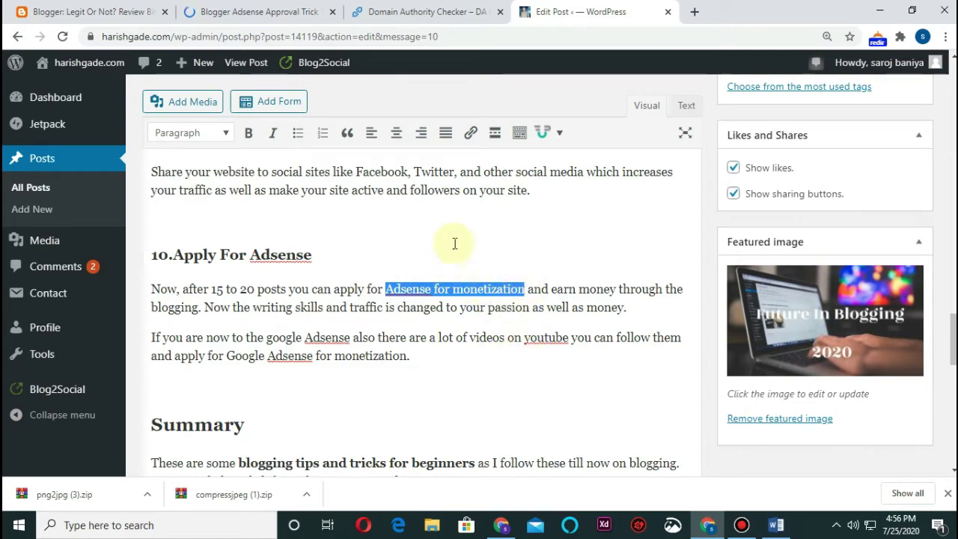
click(470, 132)
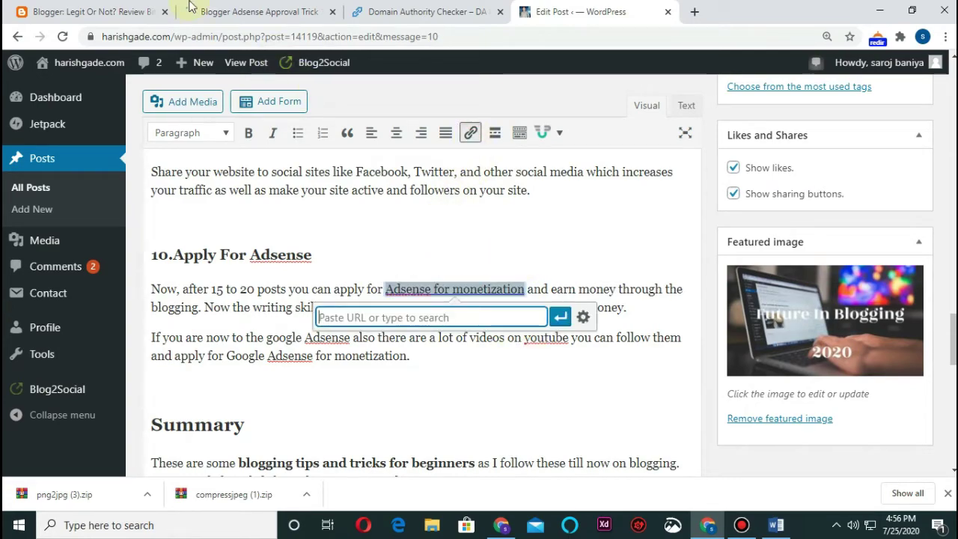
click(239, 11)
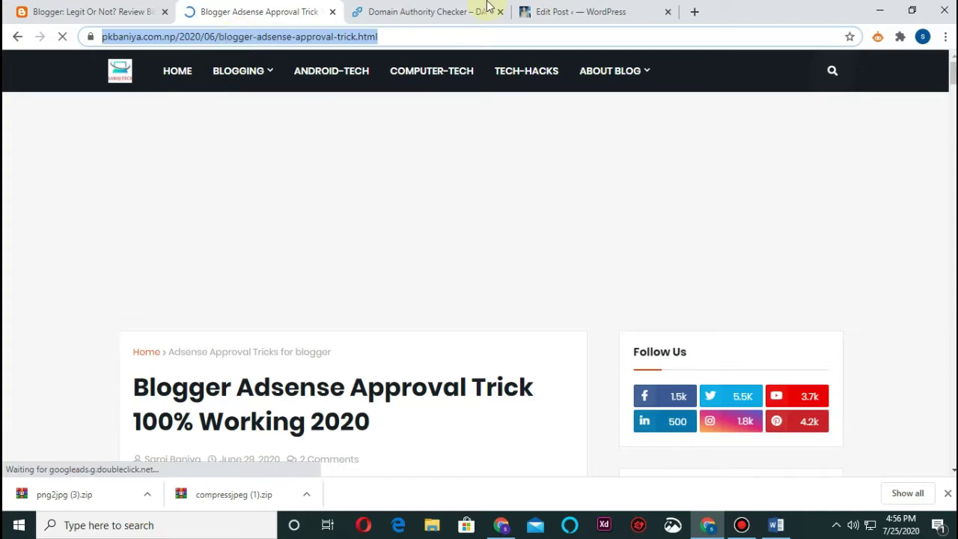
click(573, 10)
text(https://www.harishgade.com/2020/06/blogger-adsense-approval-trick.html)
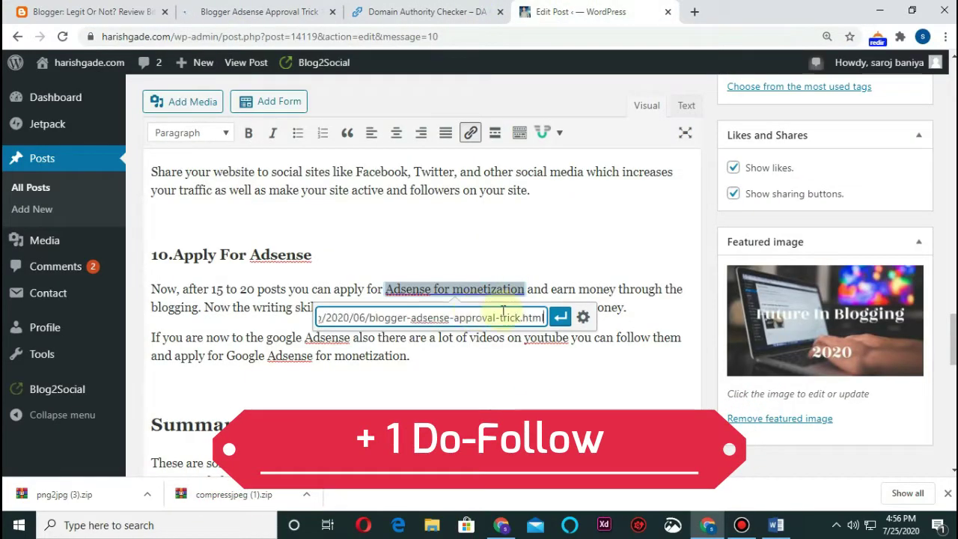
click(560, 318)
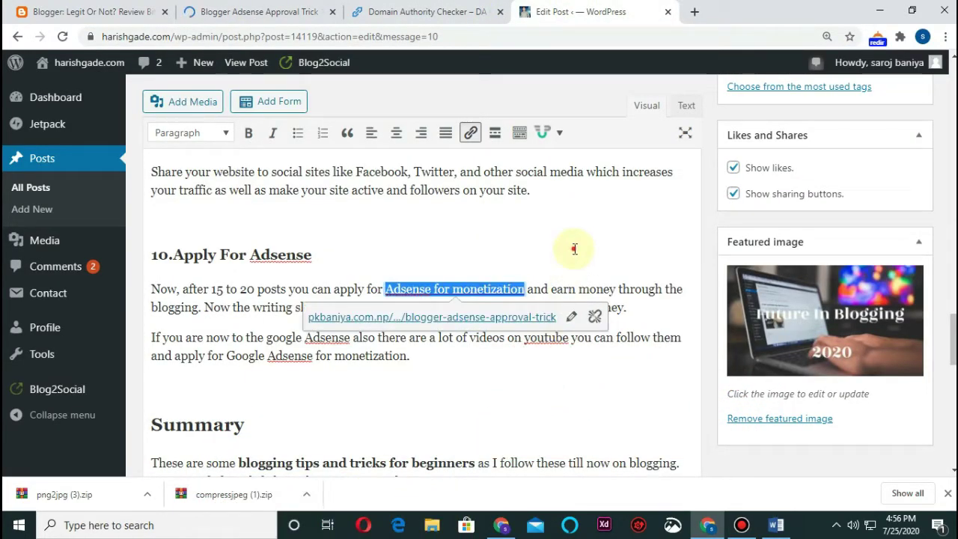
click(507, 392)
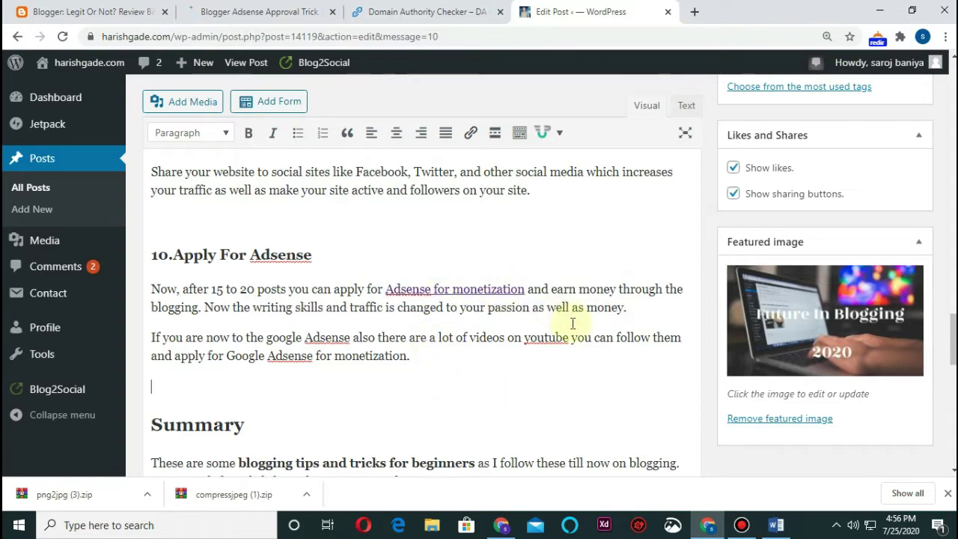
key(ctrl+z)
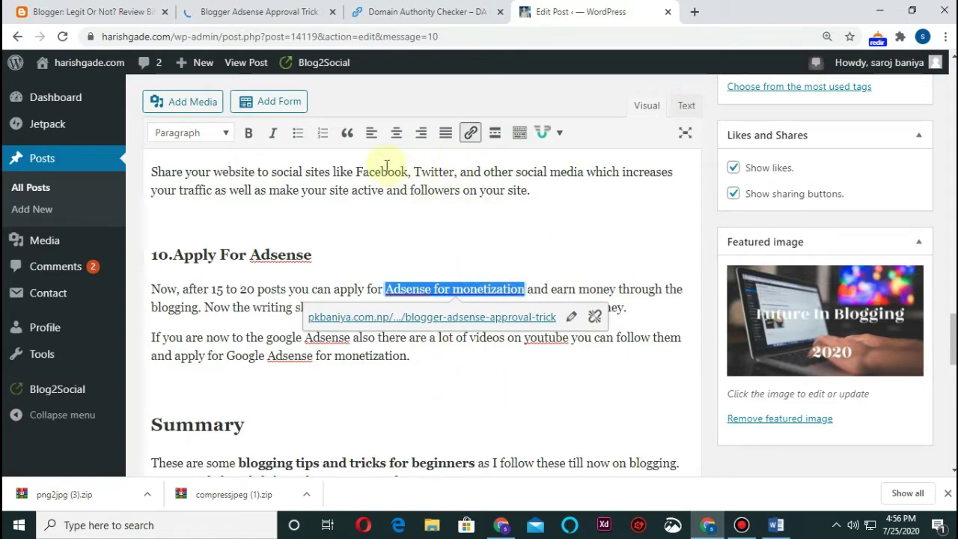